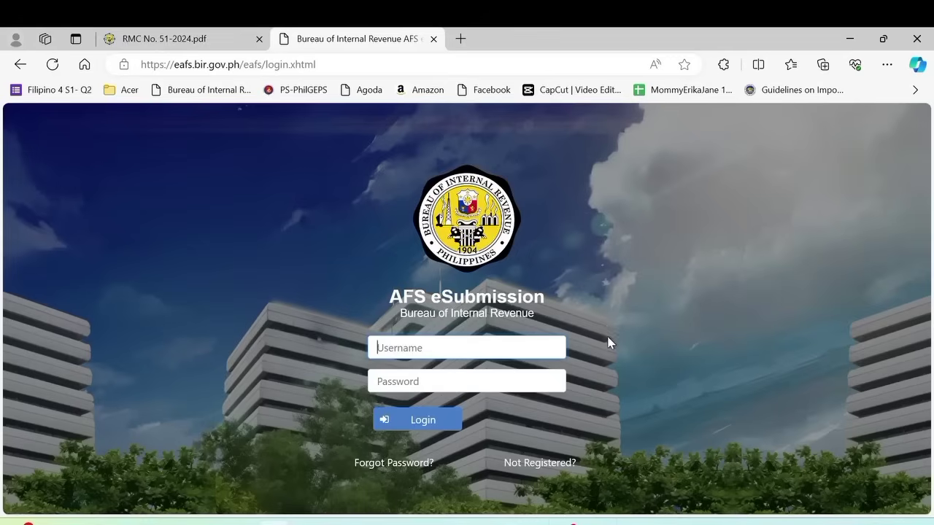
- Switch to the RMC No. 51-2024 circular and read pages 1–3 down to the No Payment AITRs section
left_click(177, 41)
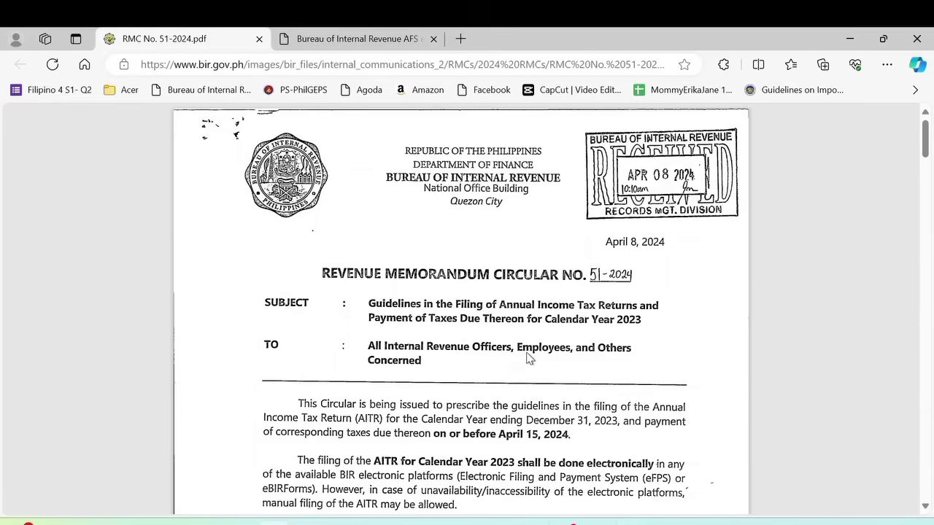
scroll(529, 358, "down", 1)
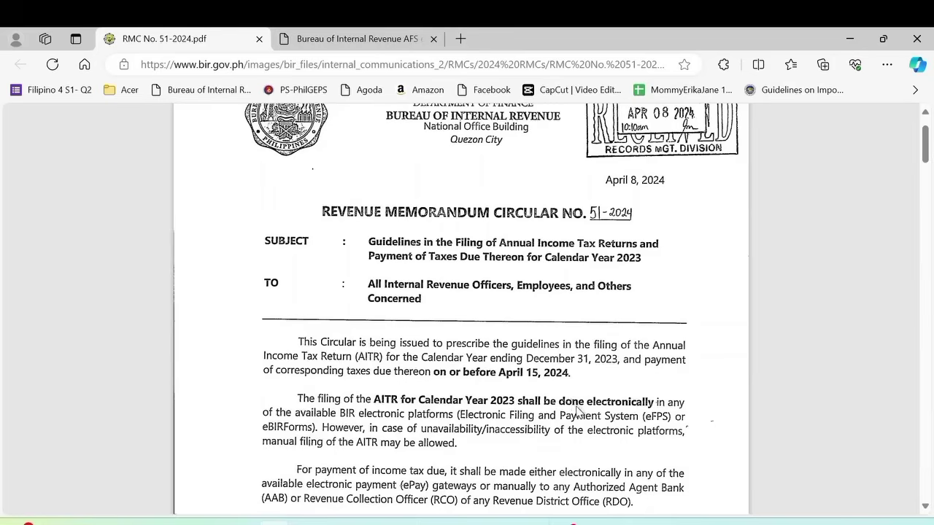
scroll(577, 412, "down", 8)
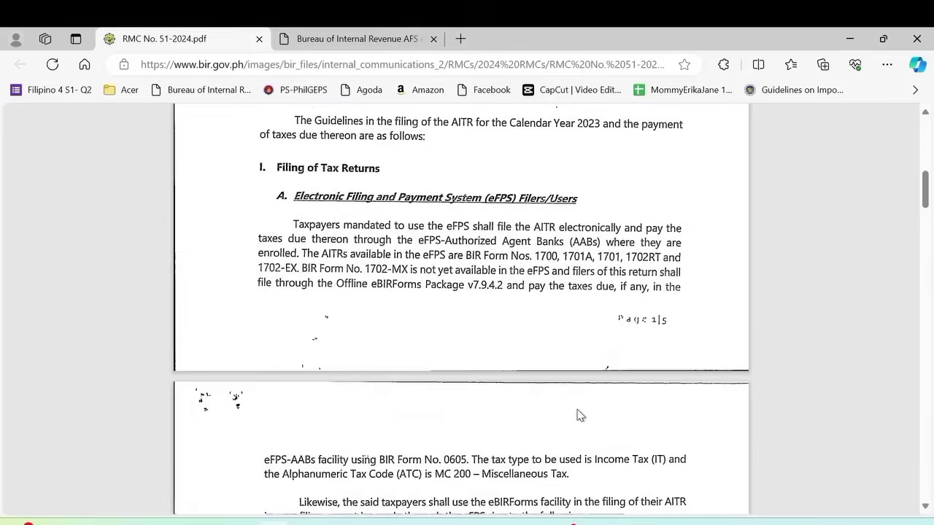
scroll(580, 414, "down", 6)
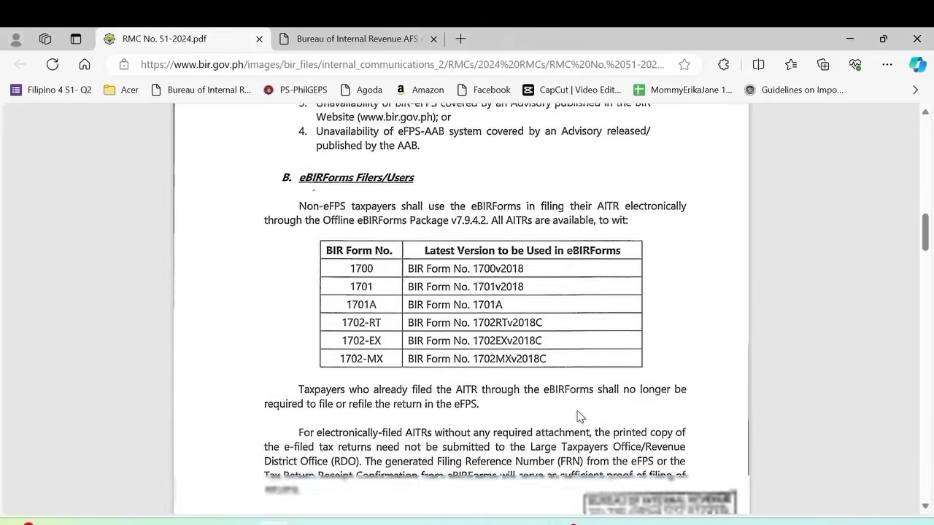
scroll(577, 416, "down", 8)
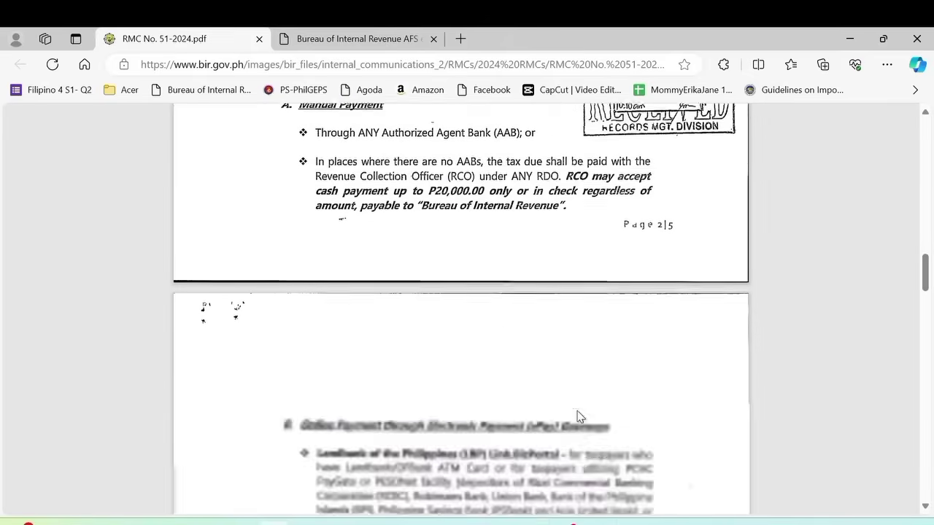
scroll(577, 416, "down", 6)
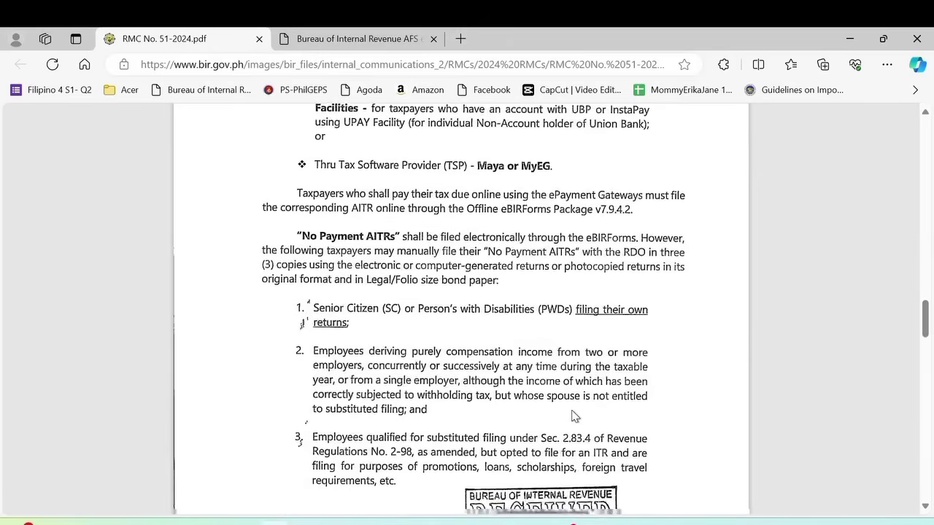
scroll(573, 414, "down", 2)
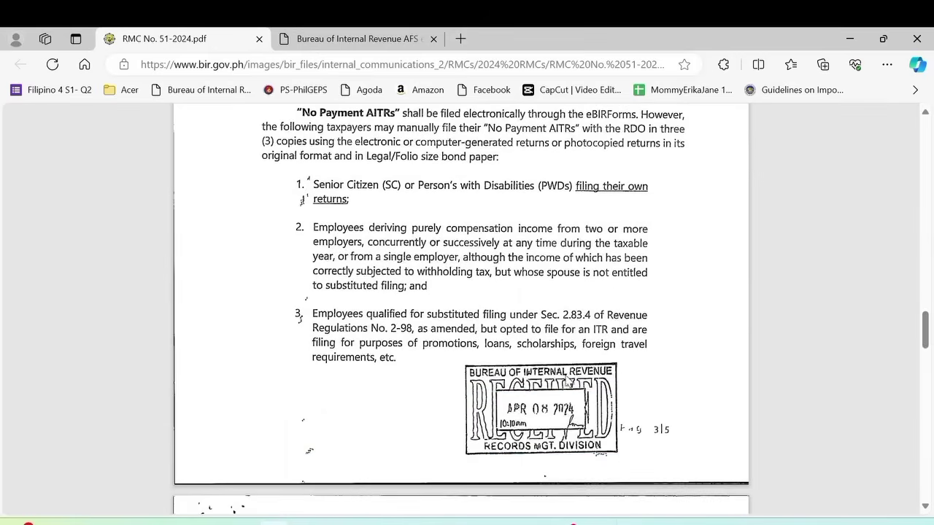
scroll(567, 380, "up", 1)
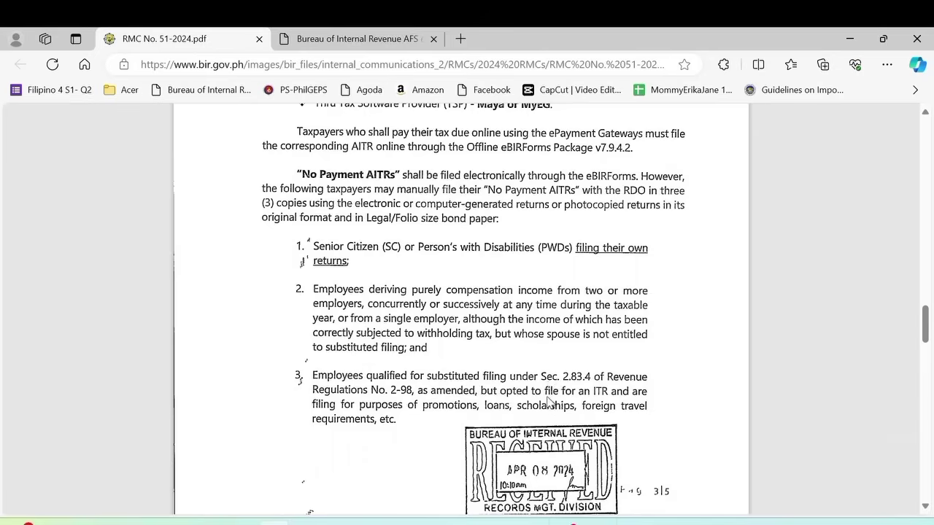
scroll(548, 400, "down", 1)
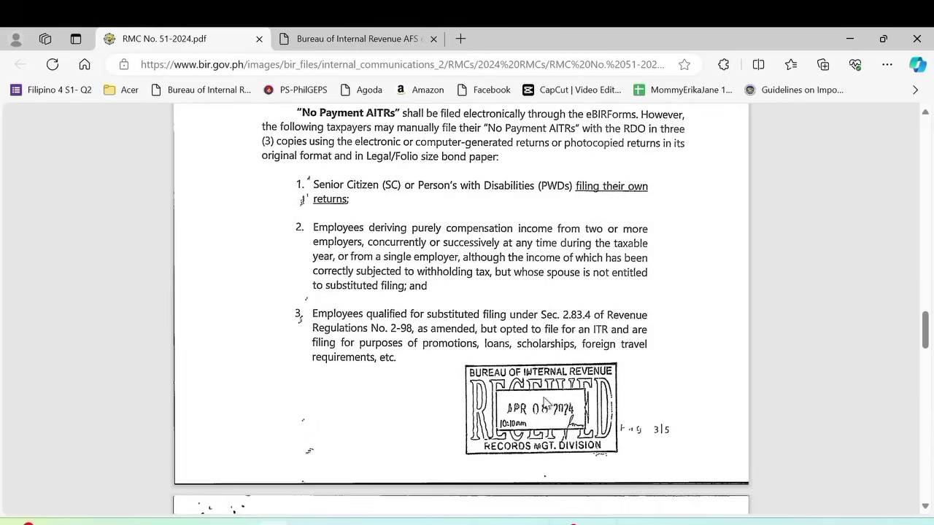
scroll(544, 403, "down", 1)
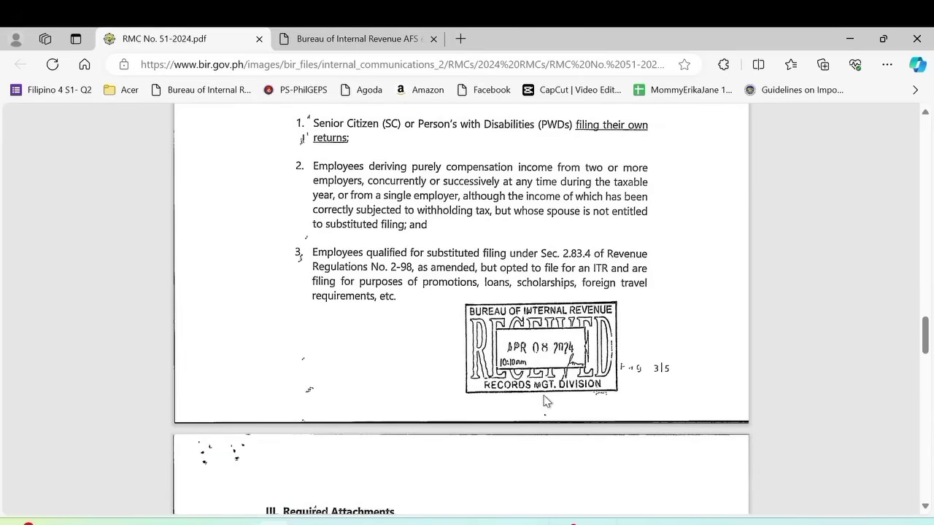
scroll(547, 403, "down", 1)
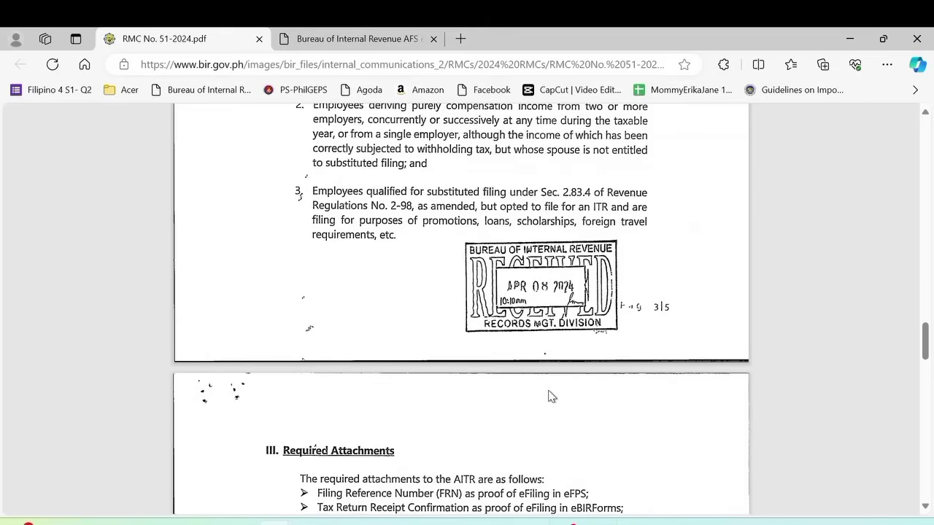
scroll(551, 392, "up", 3)
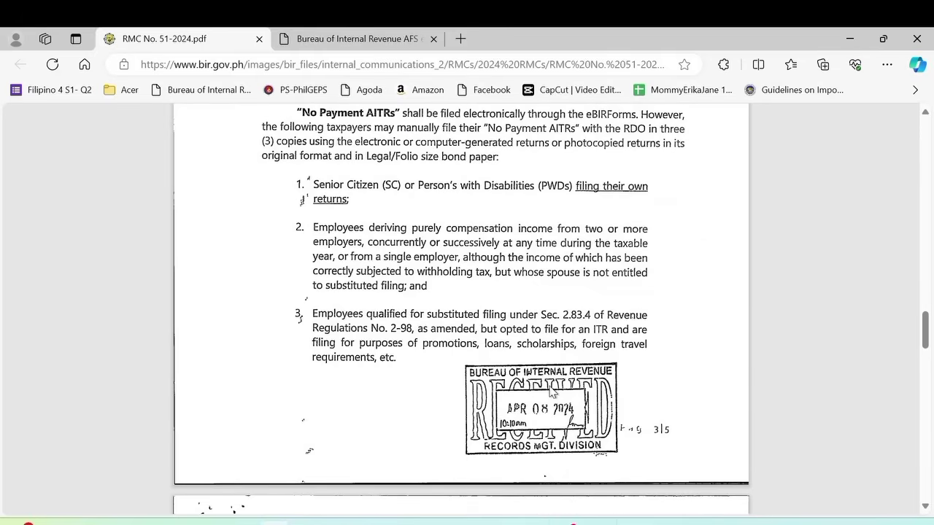
scroll(552, 392, "up", 1)
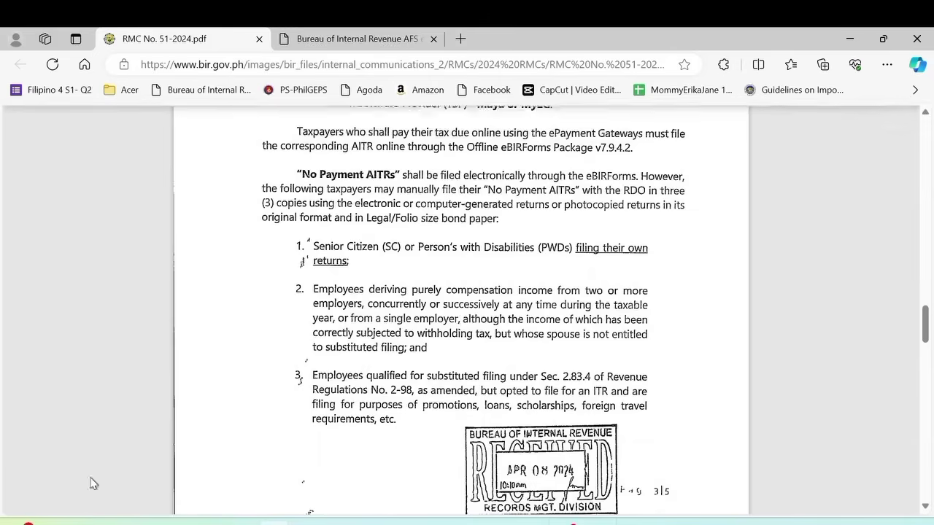
- Open Tax Return Receipt Confirmation 1701A 2023 from the EAFS 2023 folder in Edge
left_click(210, 522)
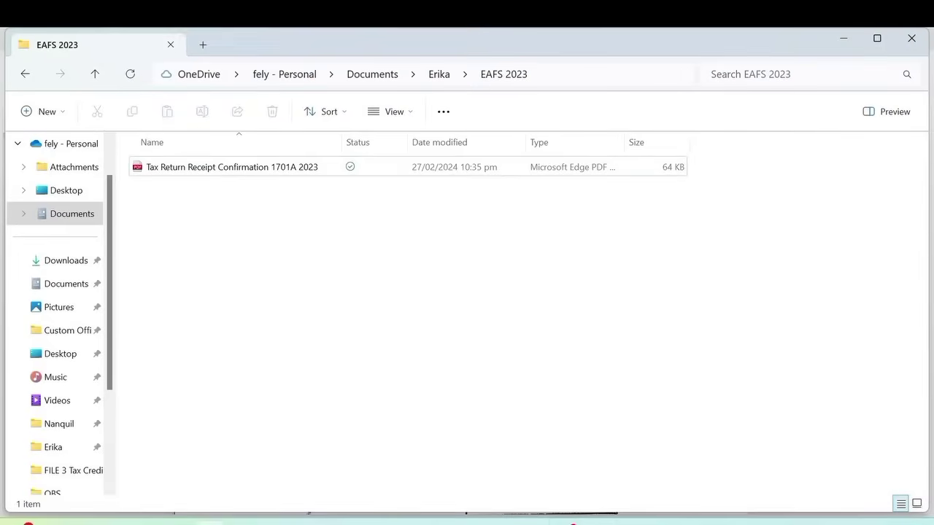
double_click(179, 170)
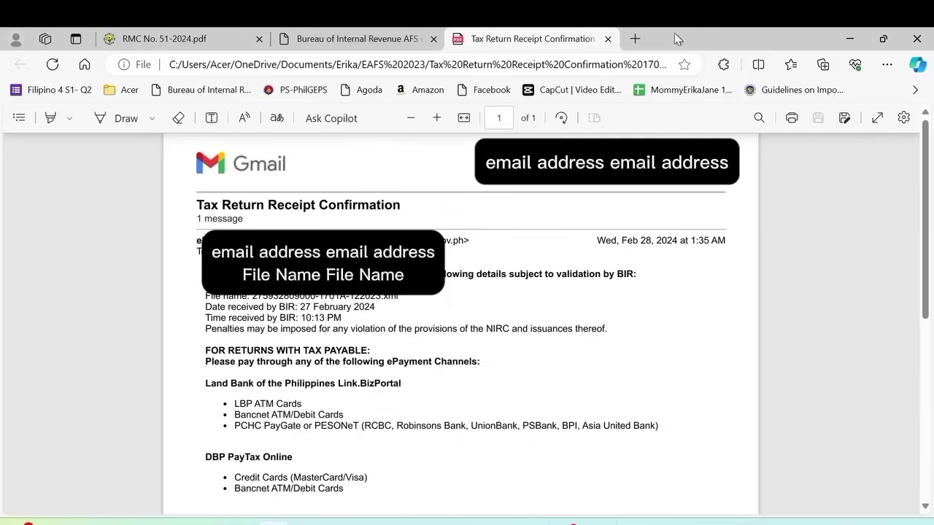
- Go back to the RMC No. 51-2024 circular and scroll to section III, Required Attachments, on page 4
left_click(383, 38)
left_click(174, 40)
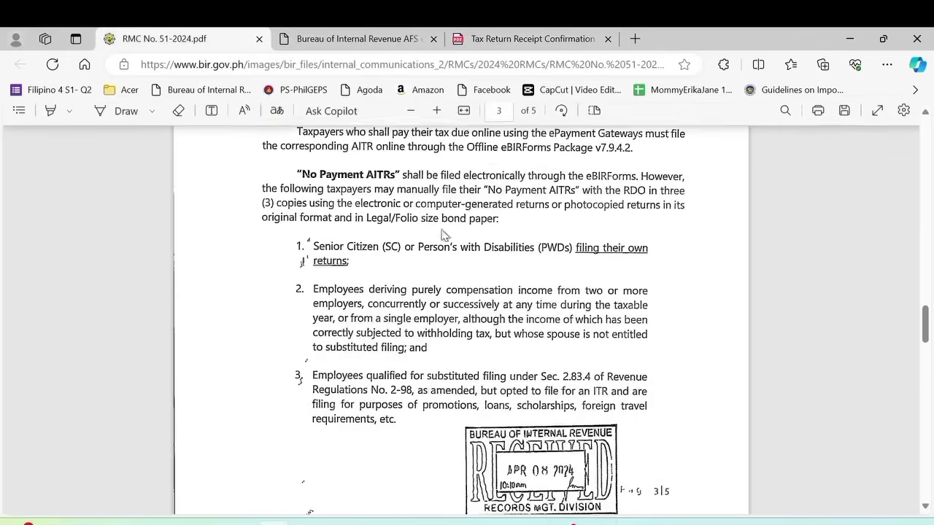
scroll(503, 294, "down", 4)
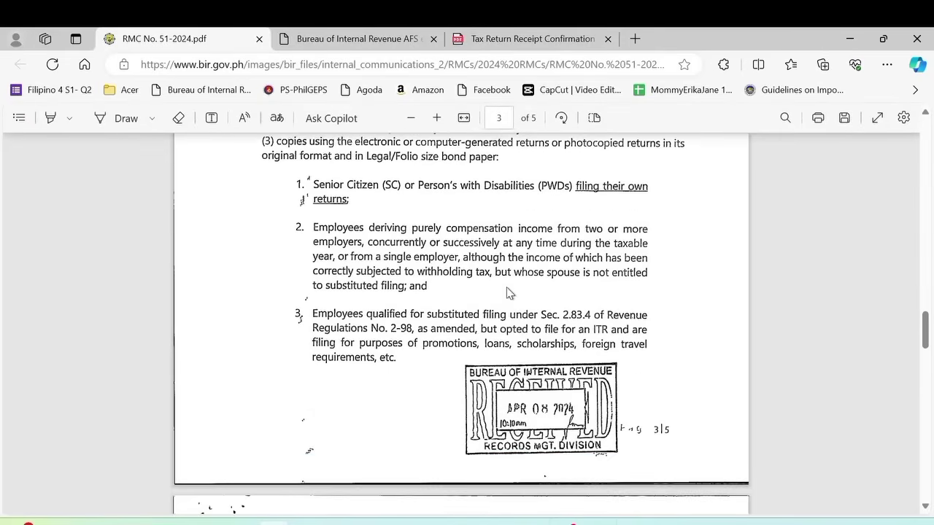
scroll(508, 293, "down", 3)
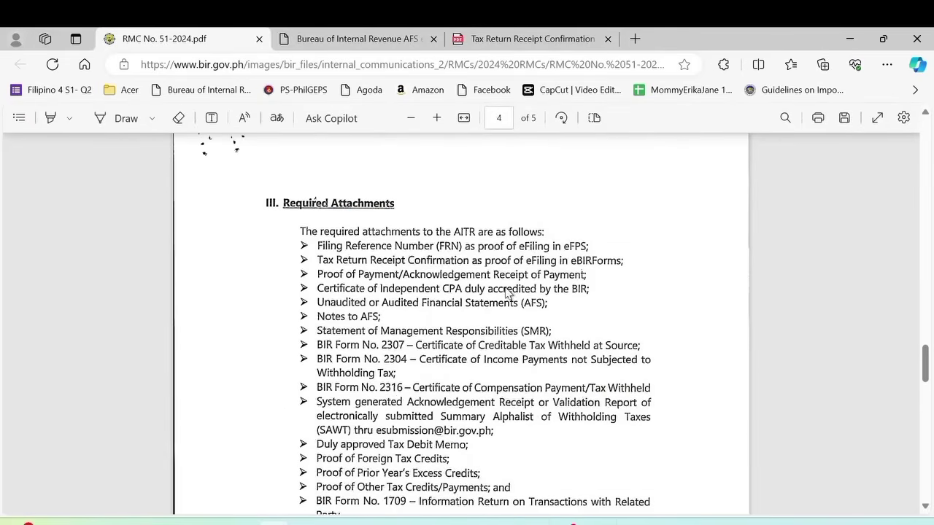
scroll(499, 284, "up", 1)
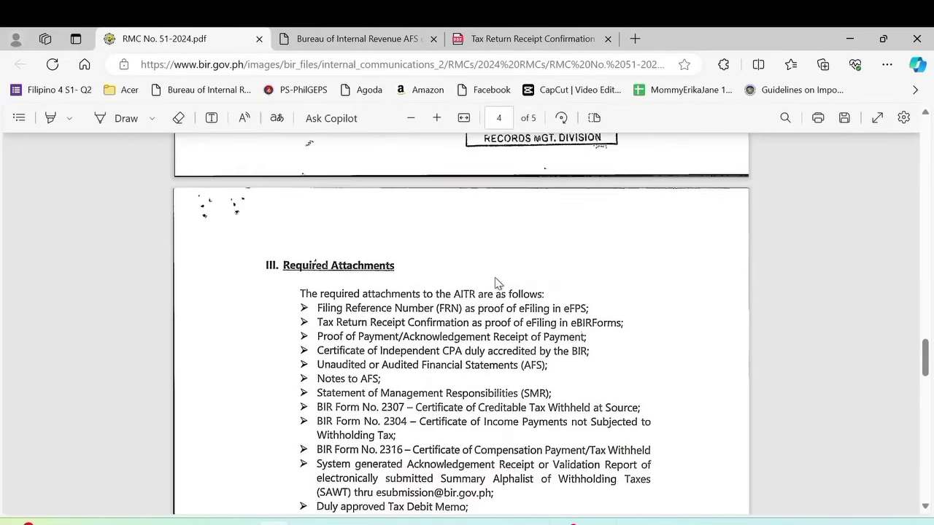
scroll(494, 277, "down", 1)
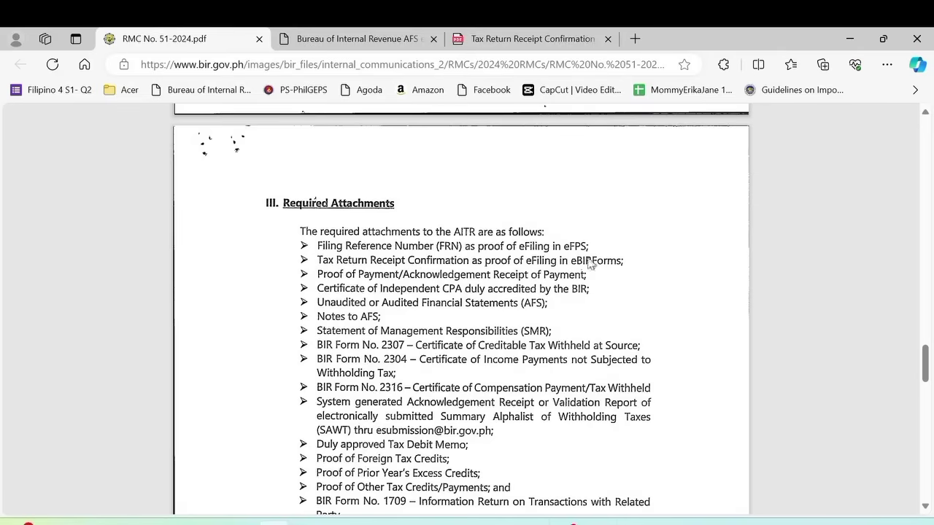
- Flip through the Edge tabs, then go up from EAFS 2023 and open the FILE 3 Tax Credits folder
left_click(515, 38)
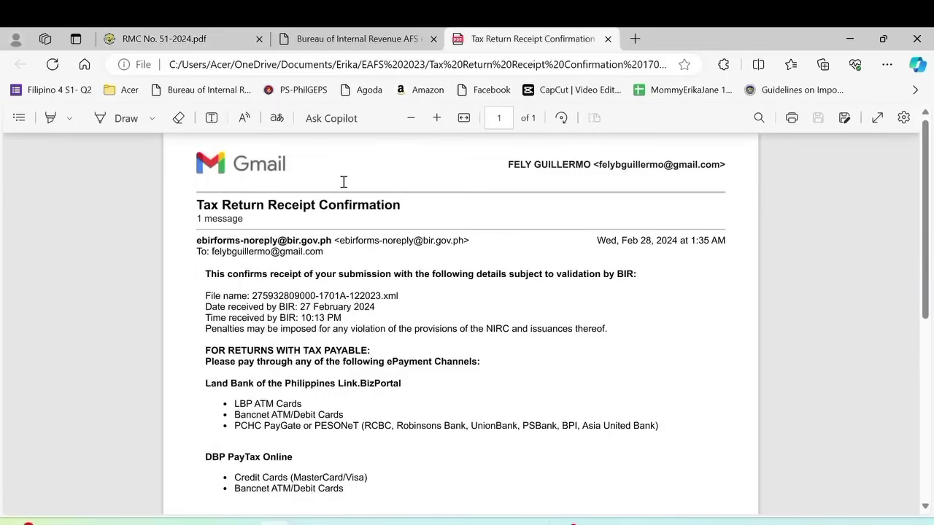
left_click(343, 40)
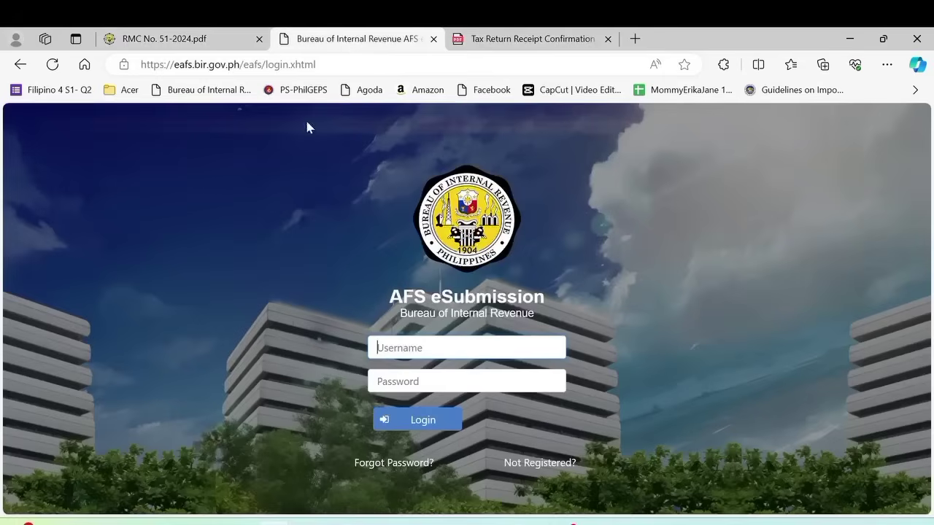
left_click(162, 41)
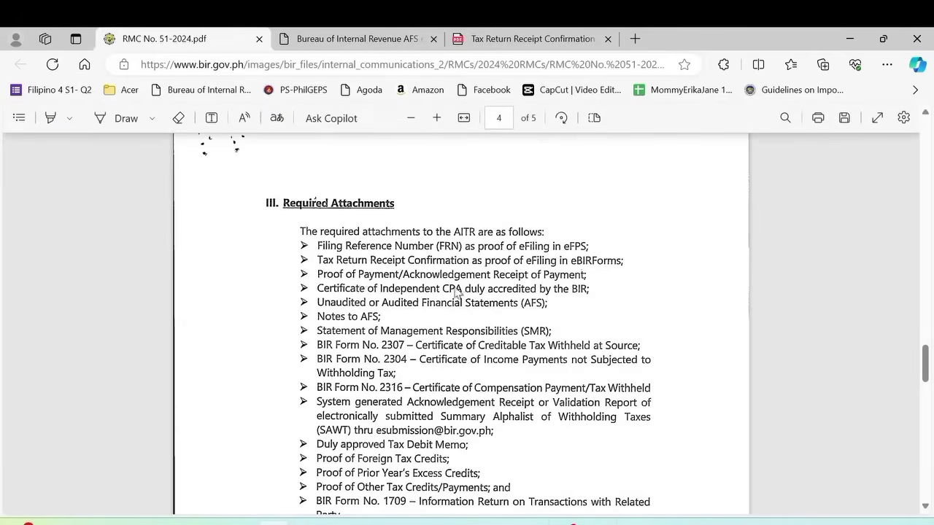
left_click(210, 522)
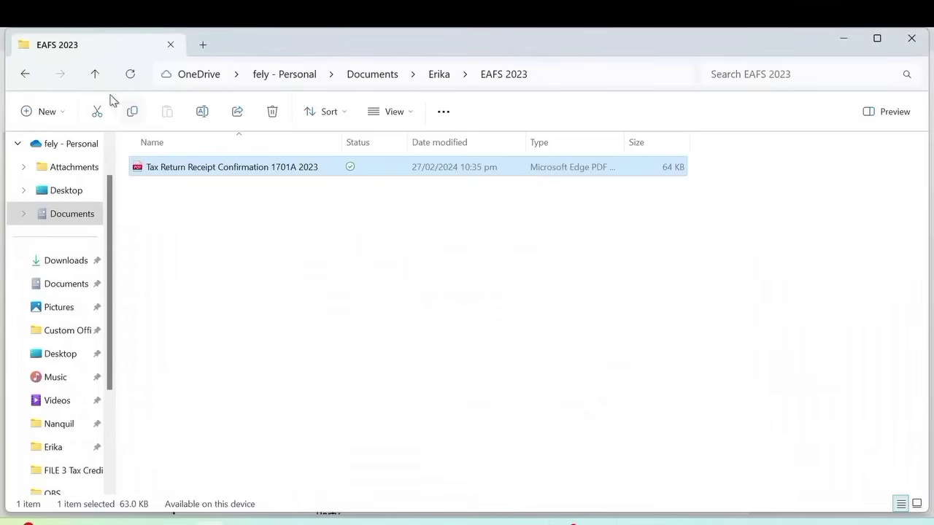
left_click(94, 76)
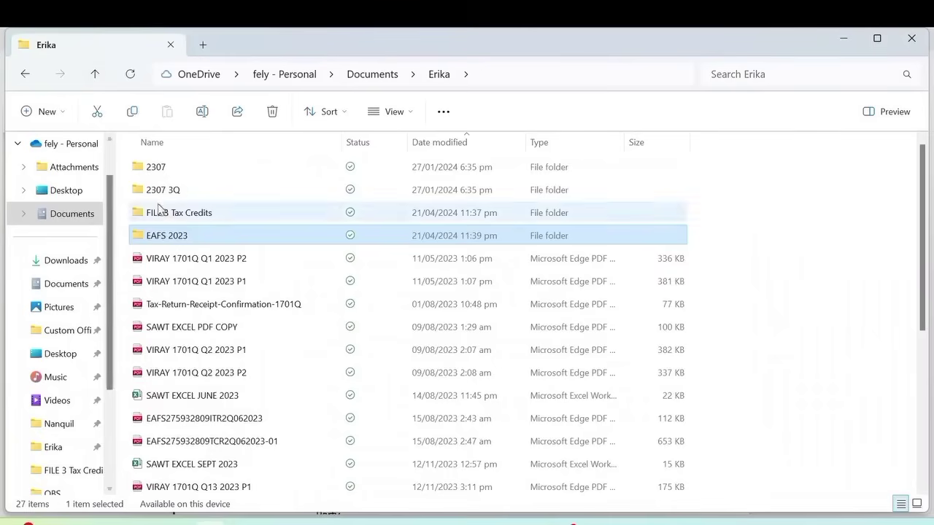
left_click(173, 214)
double_click(172, 213)
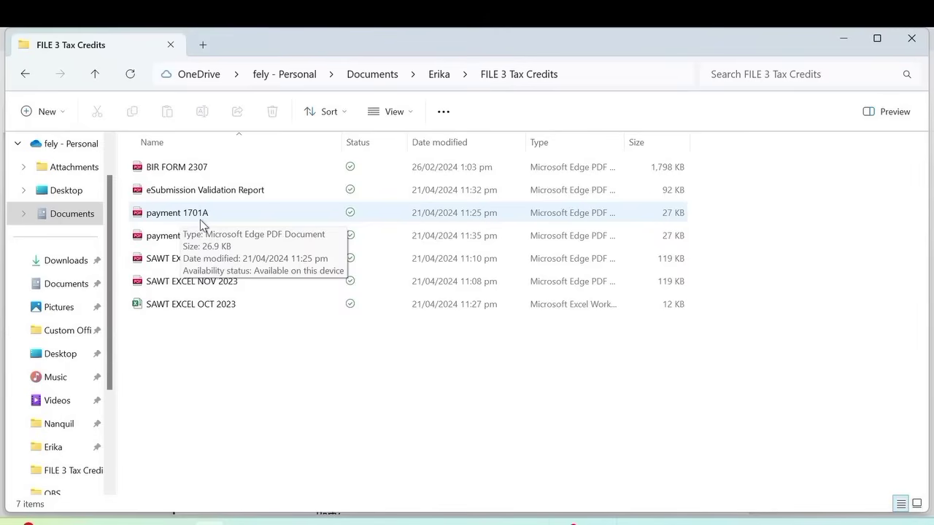
- Open payment 1701A.pdf in Edge, scroll through it, and return to the circular's Required Attachments list
right_click(199, 220)
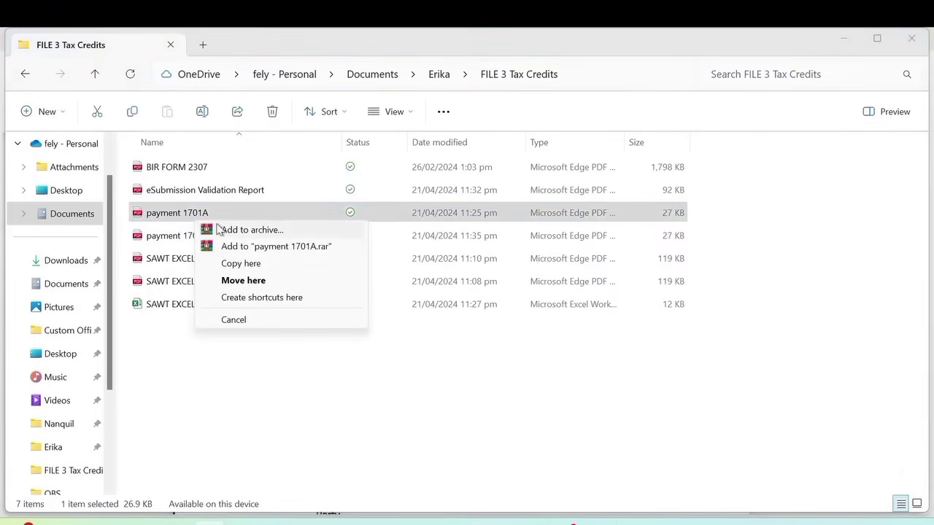
left_click(156, 222)
right_click(163, 222)
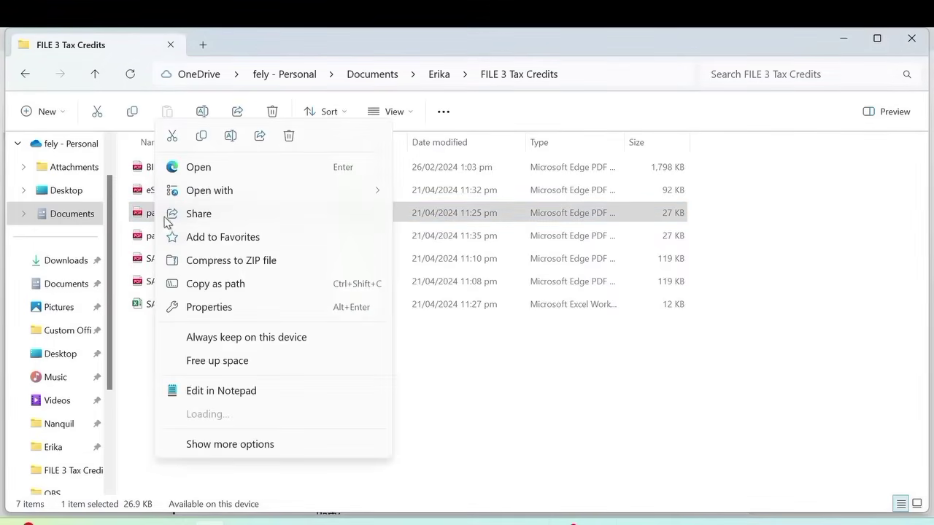
left_click(191, 167)
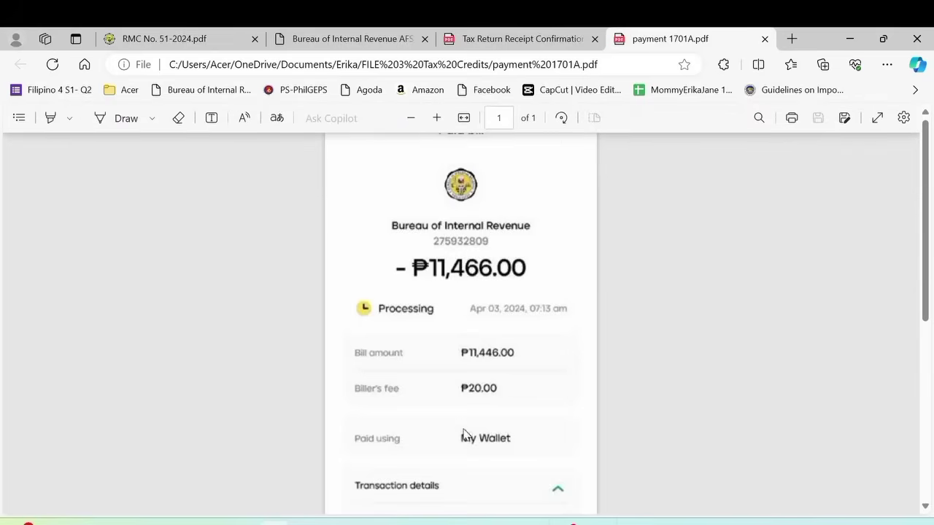
scroll(463, 434, "down", 5)
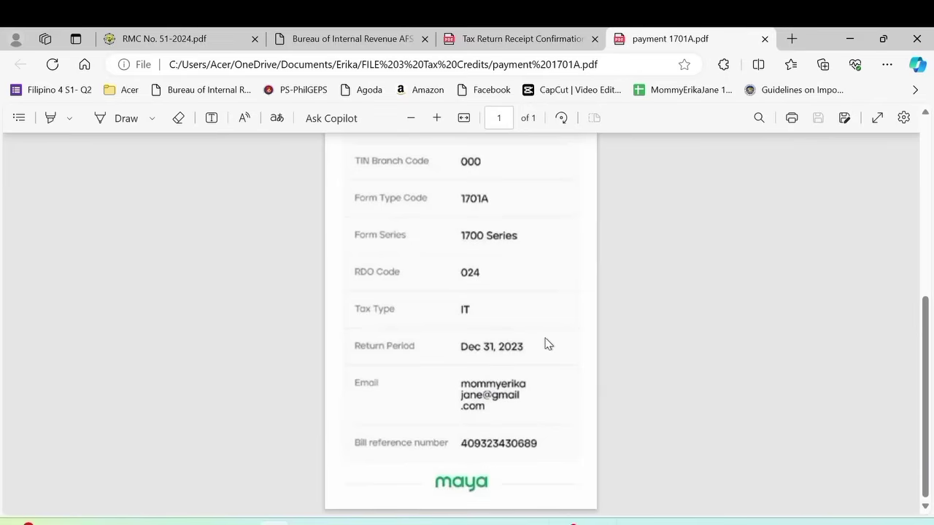
scroll(547, 343, "up", 4)
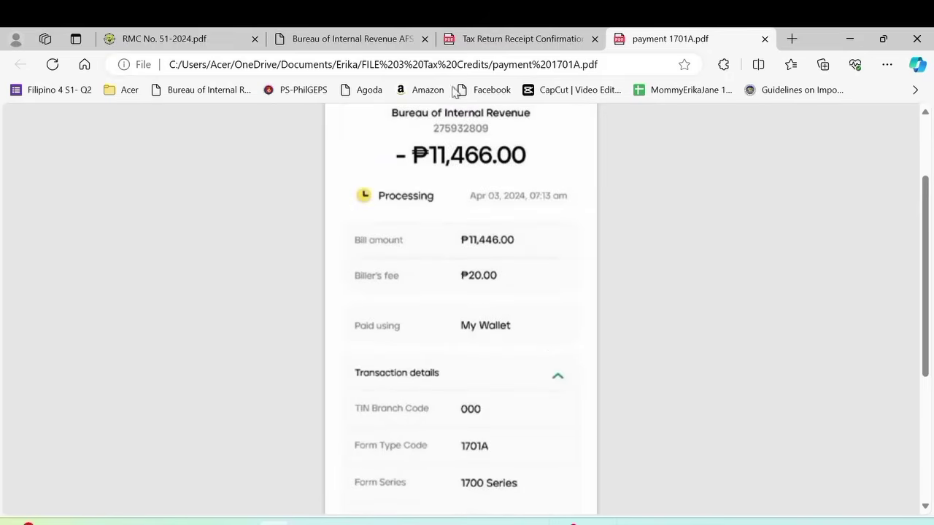
left_click(183, 40)
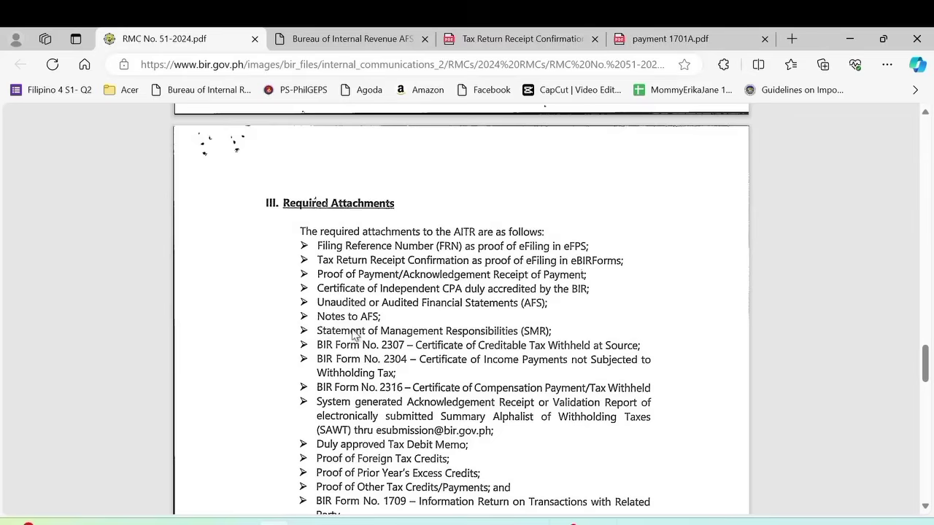
- Open BIR FORM 2307 from the FILE 3 Tax Credits folder in a new Edge tab
scroll(354, 334, "down", 1)
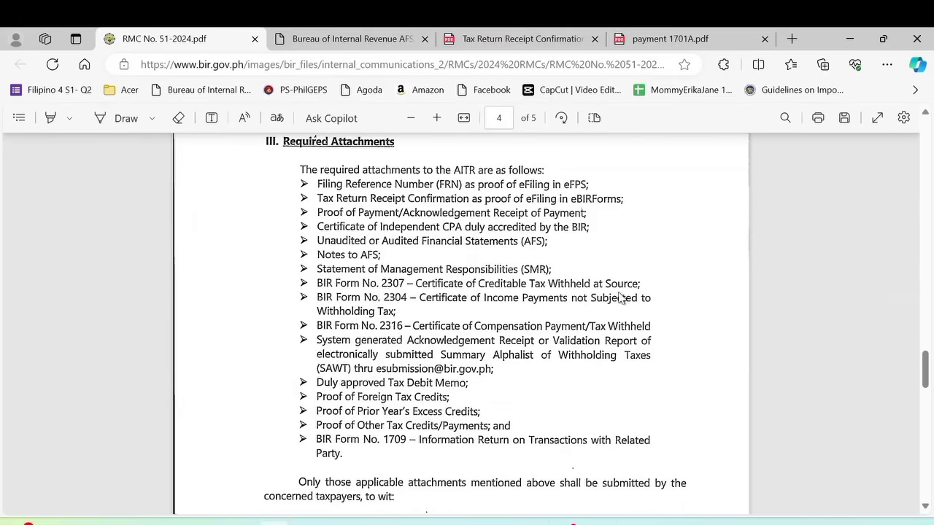
left_click(212, 522)
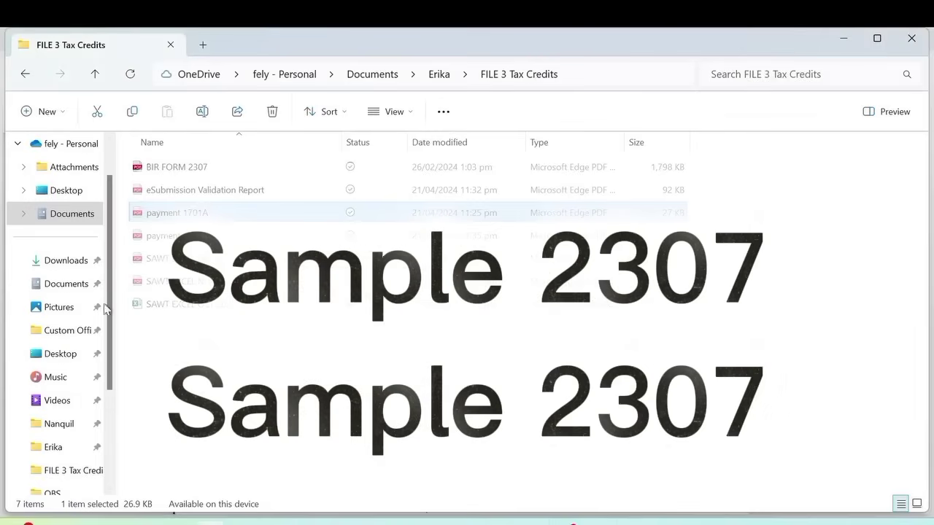
left_click(194, 173)
right_click(193, 174)
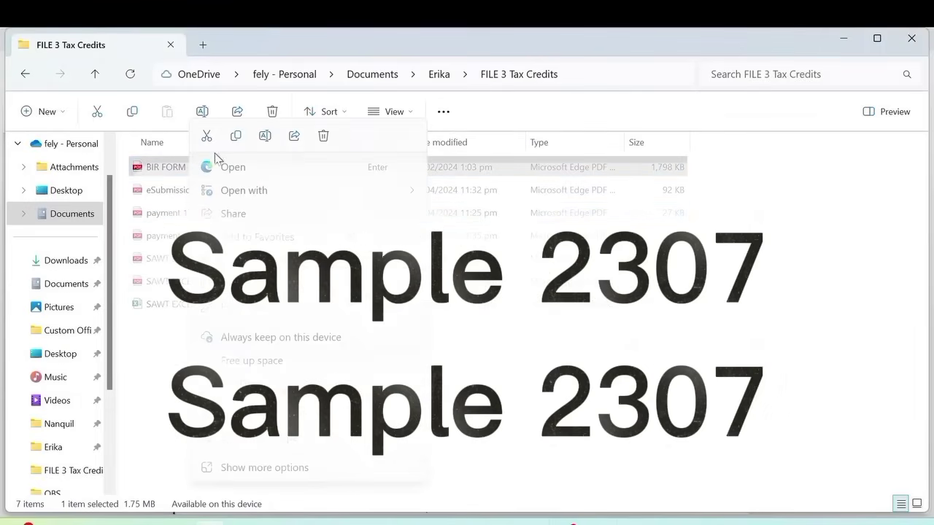
left_click(232, 172)
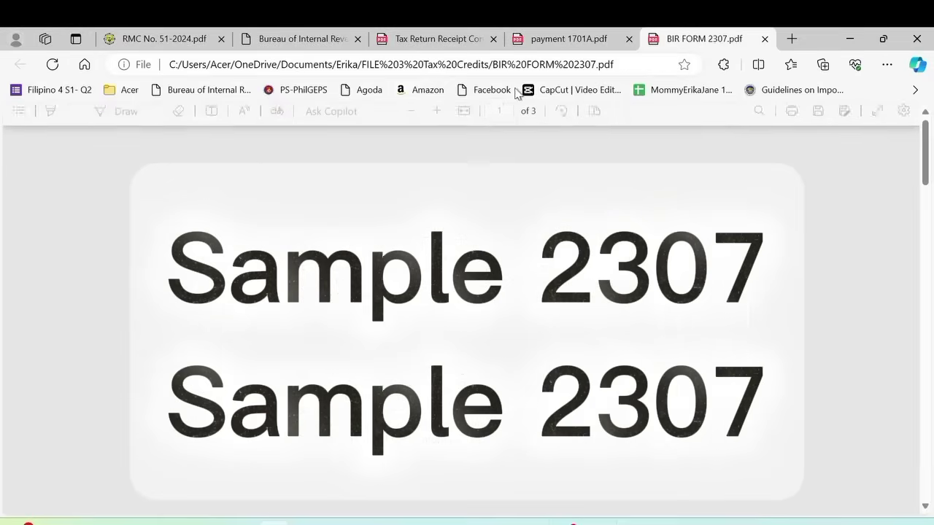
- Scroll through pages 1–3 of BIR FORM 2307.pdf, then return to the RMC No. 51-2024 tab
scroll(466, 204, "down", 10)
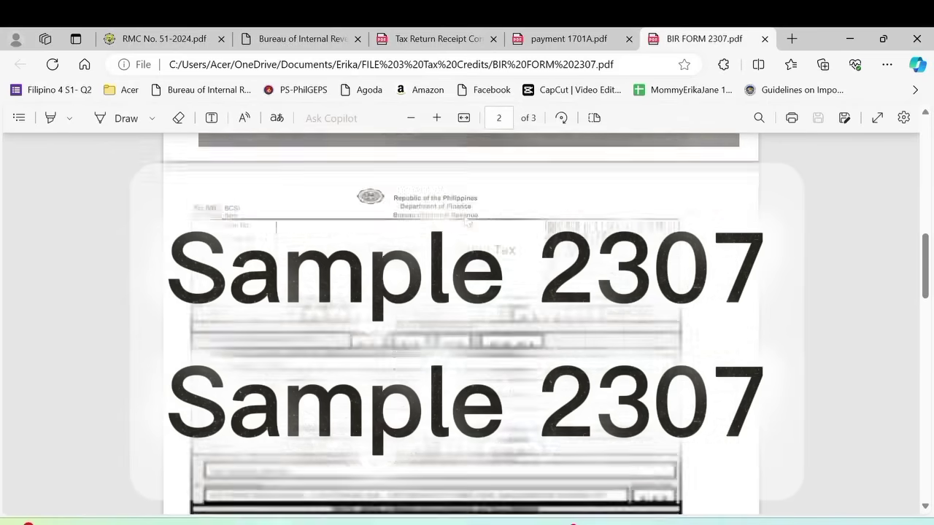
scroll(467, 220, "down", 15)
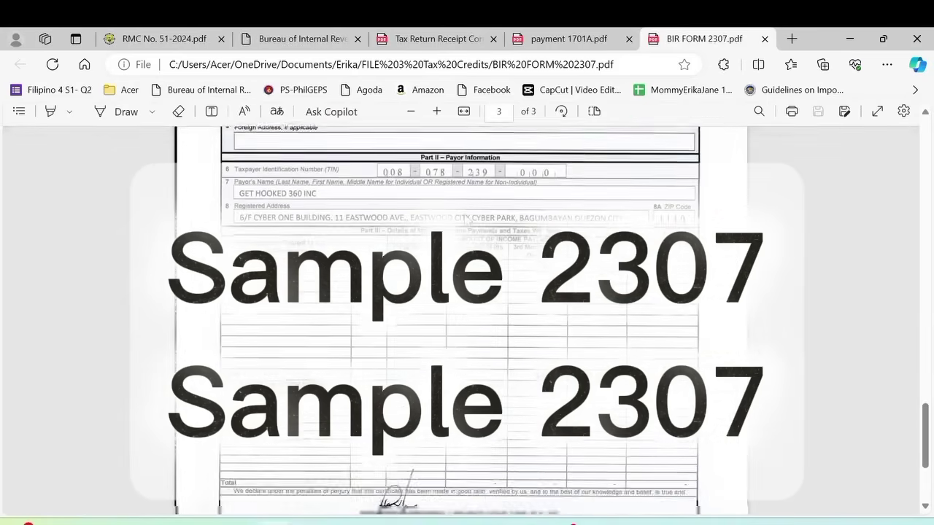
scroll(467, 307, "down", 5)
key("ctrl+Tab")
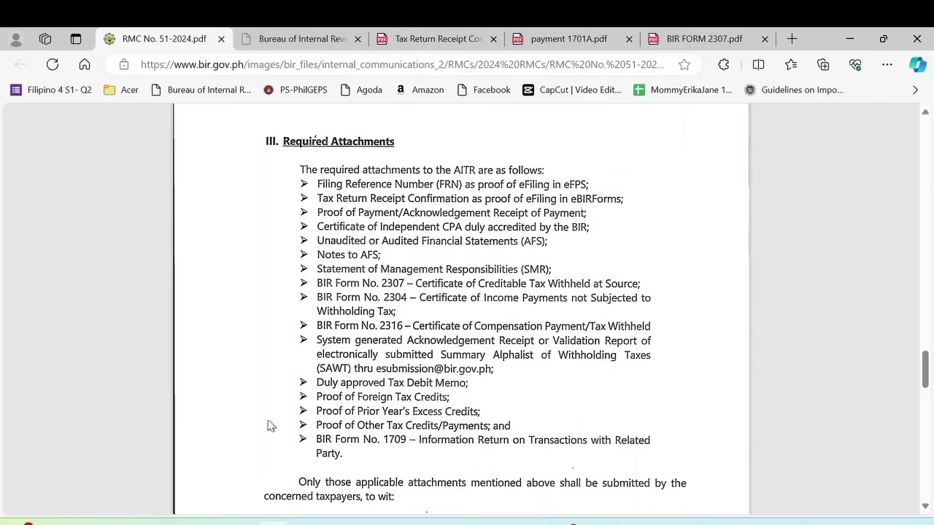
- Bring the FILE 3 Tax Credits folder back in front and call up the eSubmission Validation Report's context menu
mouse_move(210, 522)
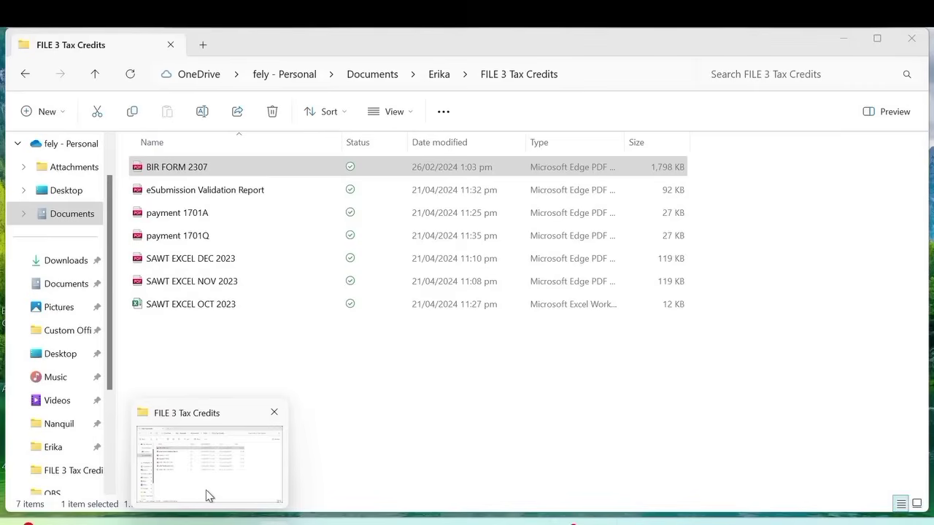
left_click(206, 496)
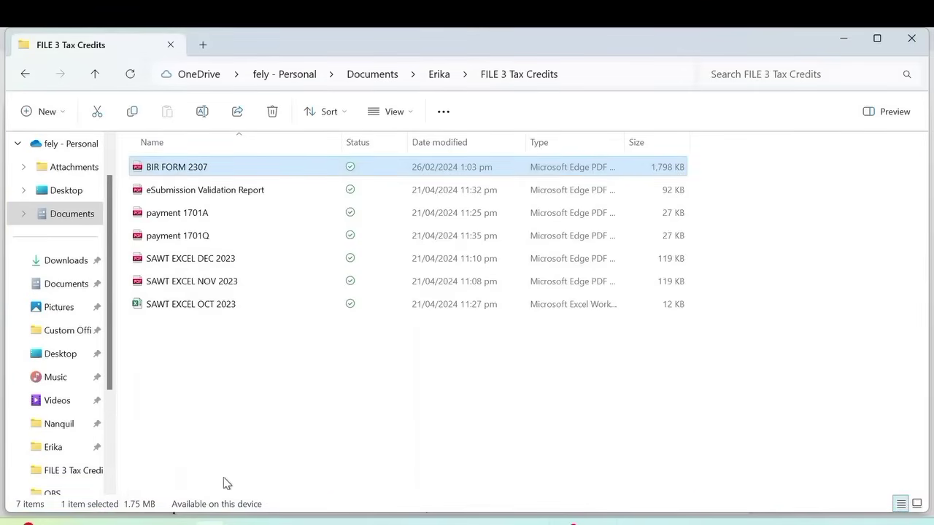
left_click(156, 202)
right_click(163, 202)
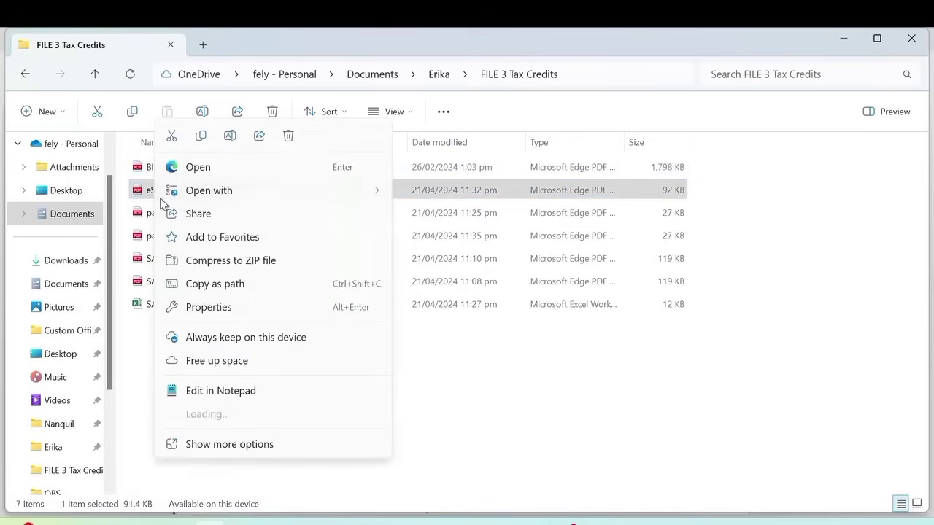
- Open the eSubmission Validation Report in Edge, scroll it, then go back to the circular's attachments list
left_click(188, 167)
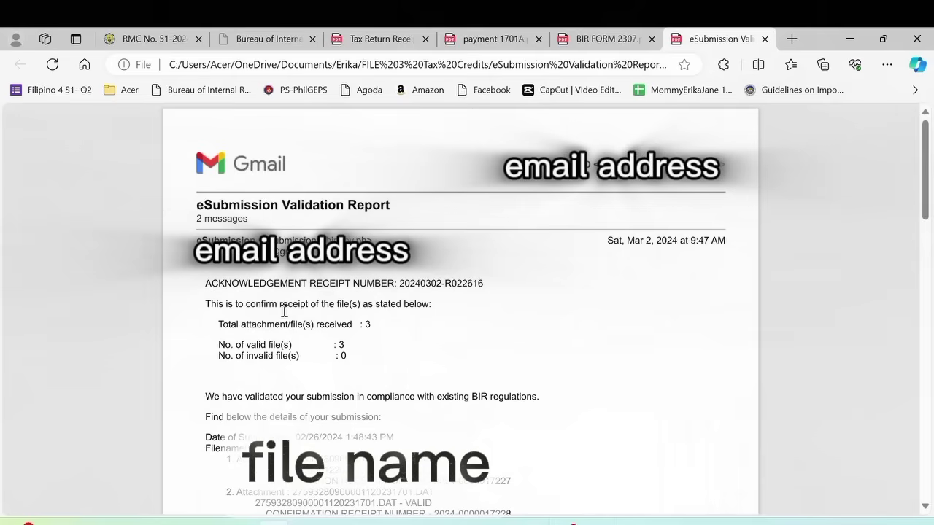
scroll(278, 310, "down", 1)
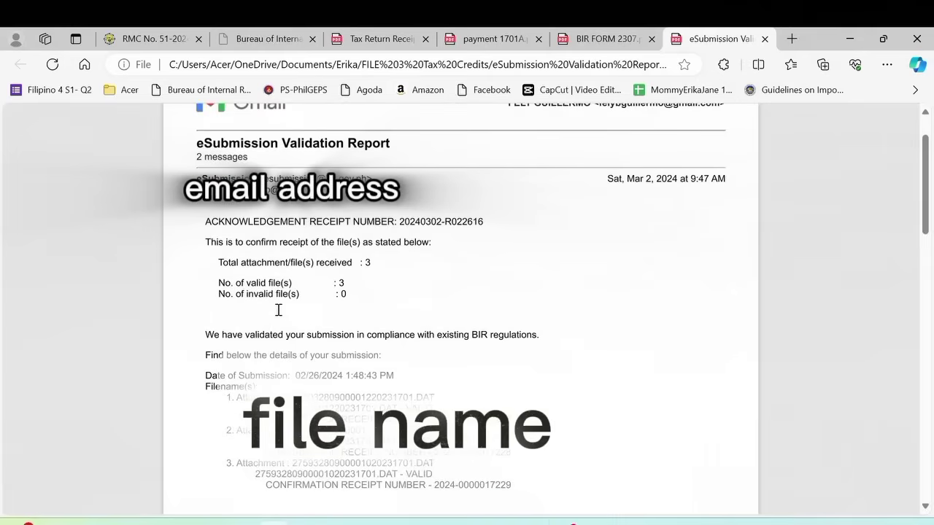
left_click(143, 40)
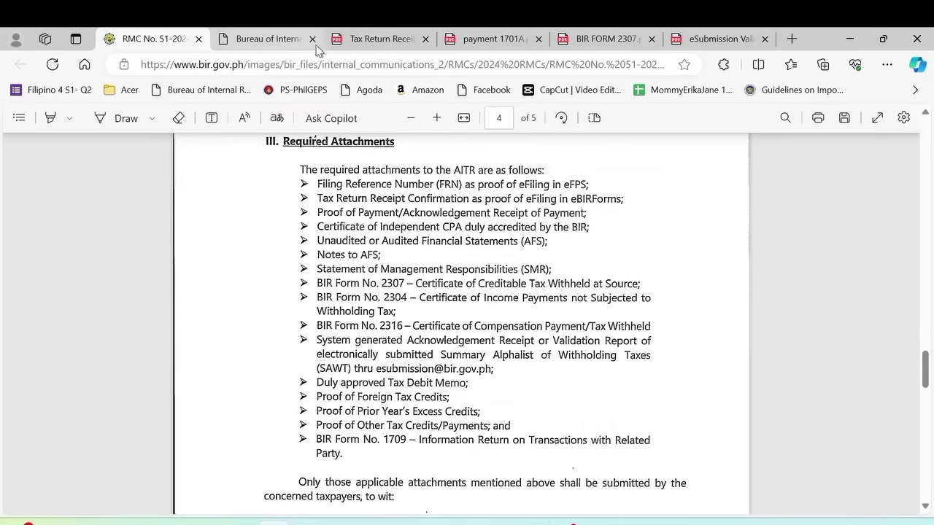
- Open payment 1701Q.pdf from FILE 3 Tax Credits in Edge, scroll through it, and return to the circular
left_click(210, 524)
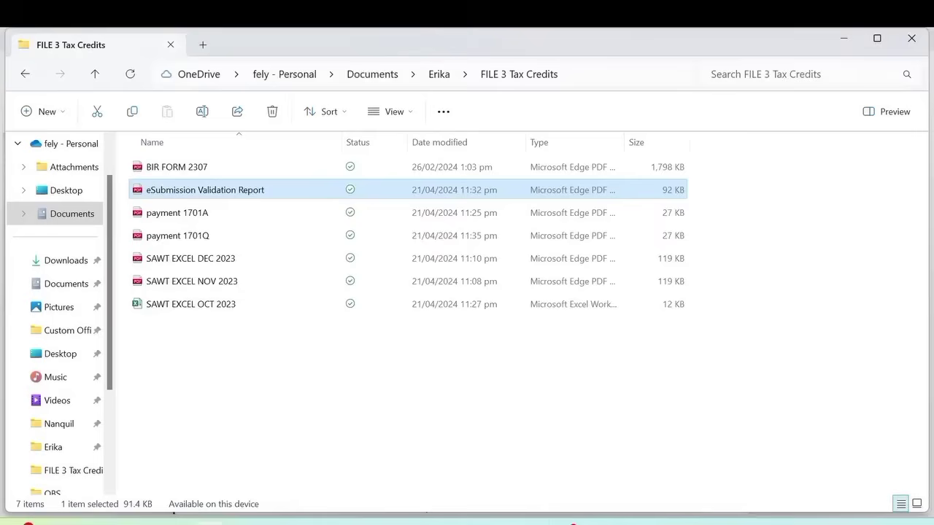
left_click(201, 237)
right_click(198, 236)
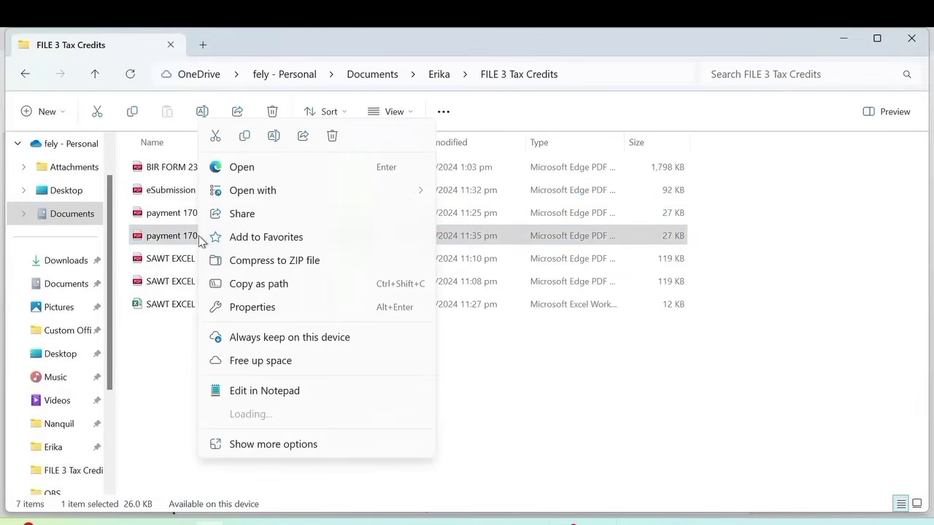
left_click(243, 167)
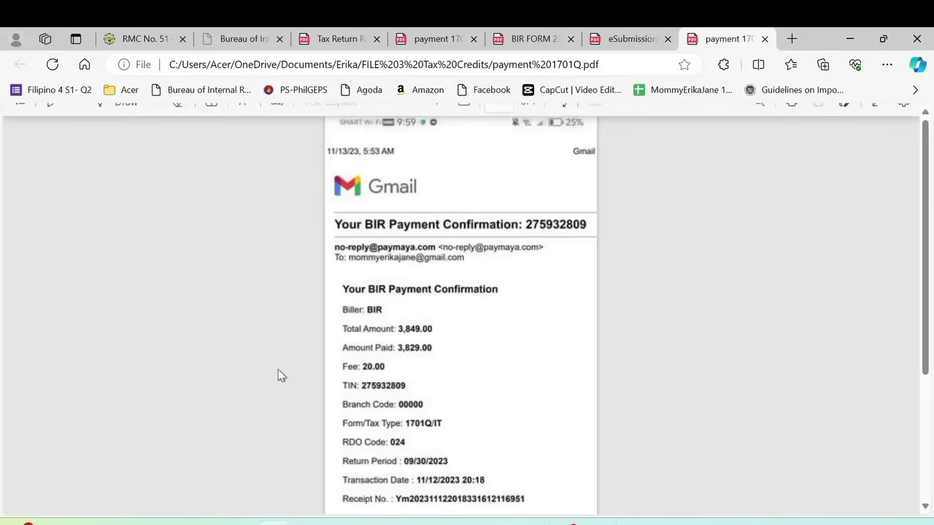
scroll(403, 299, "down", 3)
scroll(404, 305, "up", 3)
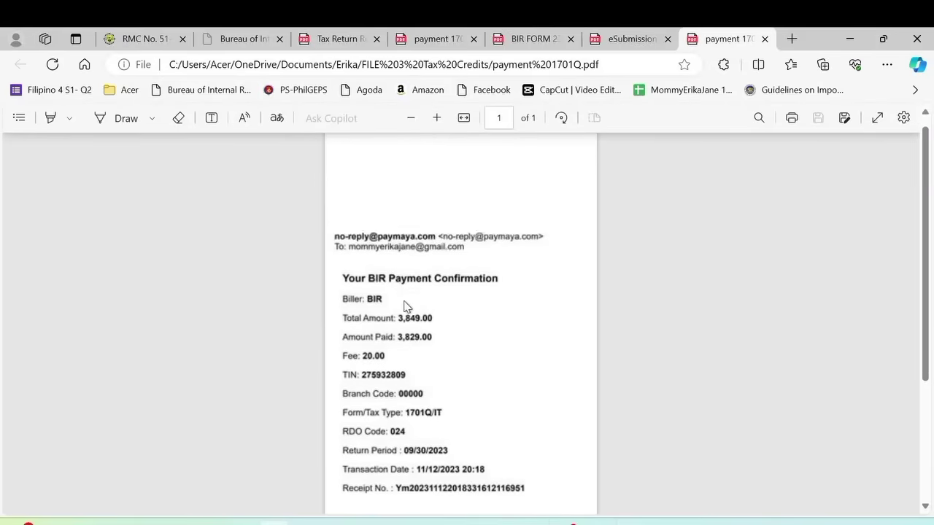
left_click(153, 40)
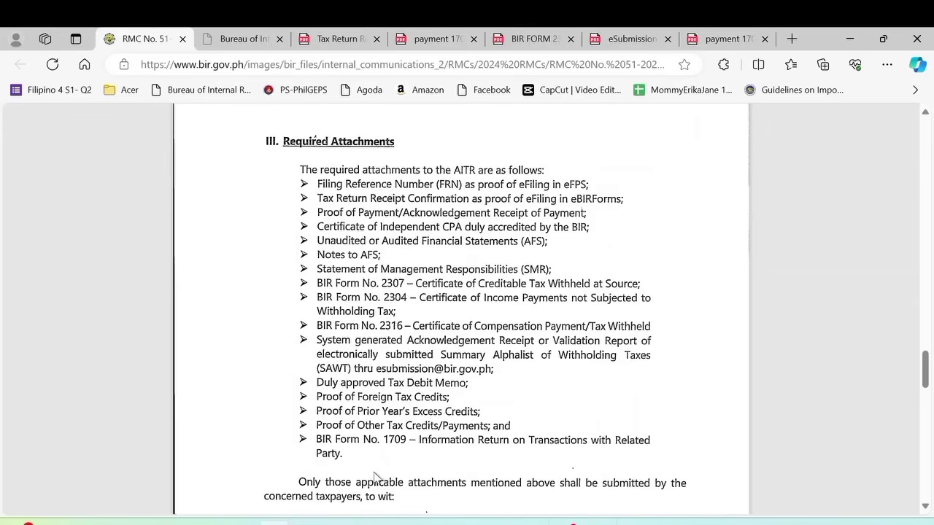
- Scroll page 4 of the RMC circular to the table of eBIRForms and eFPS submission deadlines and modes
scroll(390, 467, "down", 1)
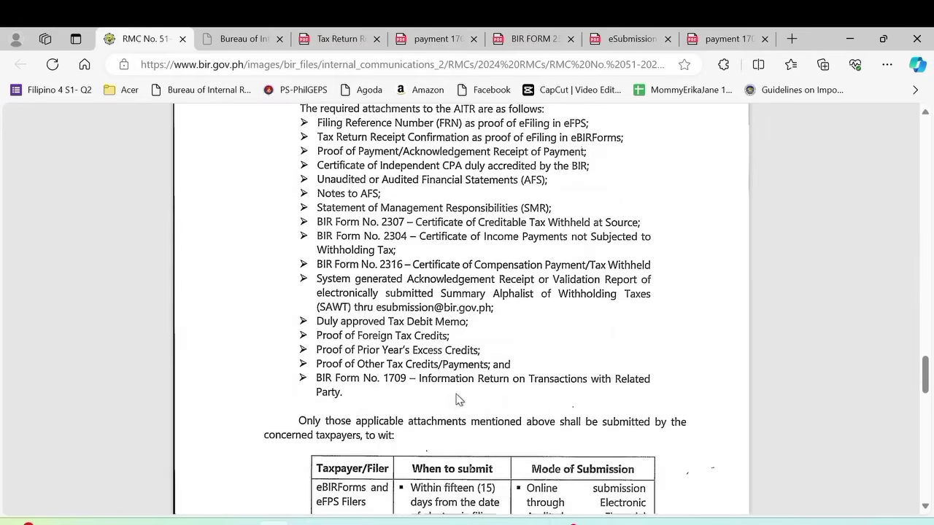
scroll(458, 400, "down", 1)
scroll(459, 400, "down", 2)
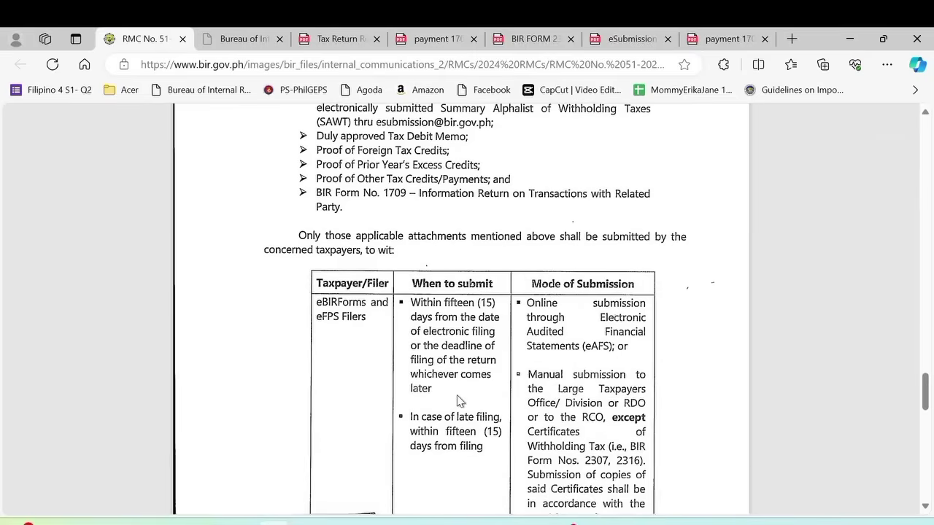
scroll(458, 400, "down", 1)
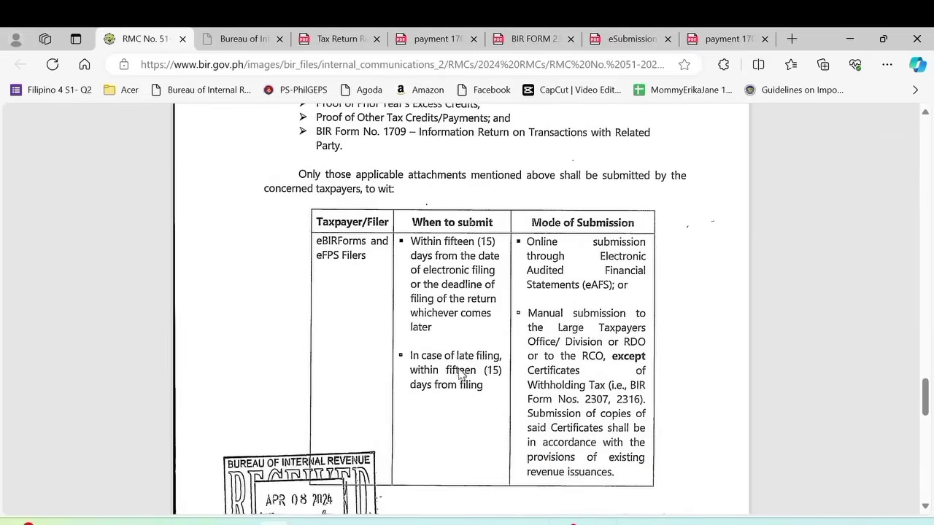
scroll(477, 393, "down", 1)
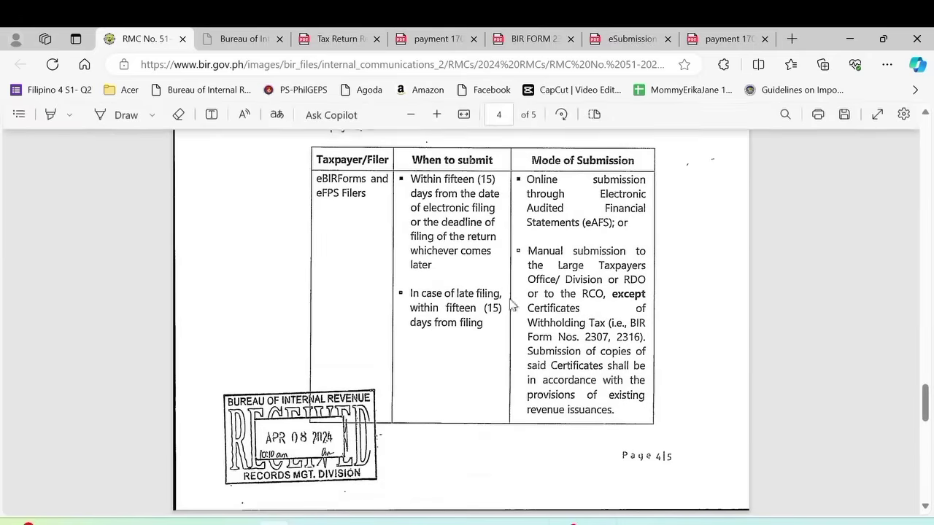
scroll(493, 277, "up", 3)
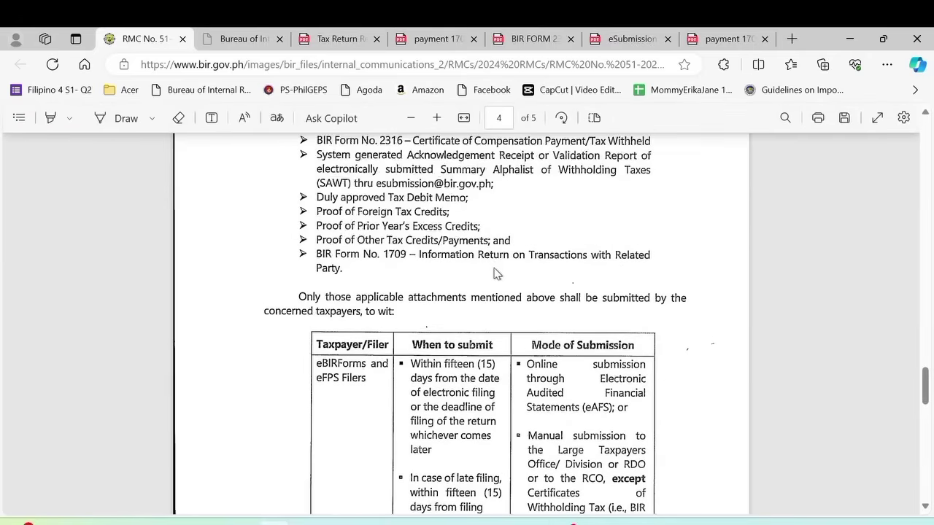
scroll(493, 274, "down", 1)
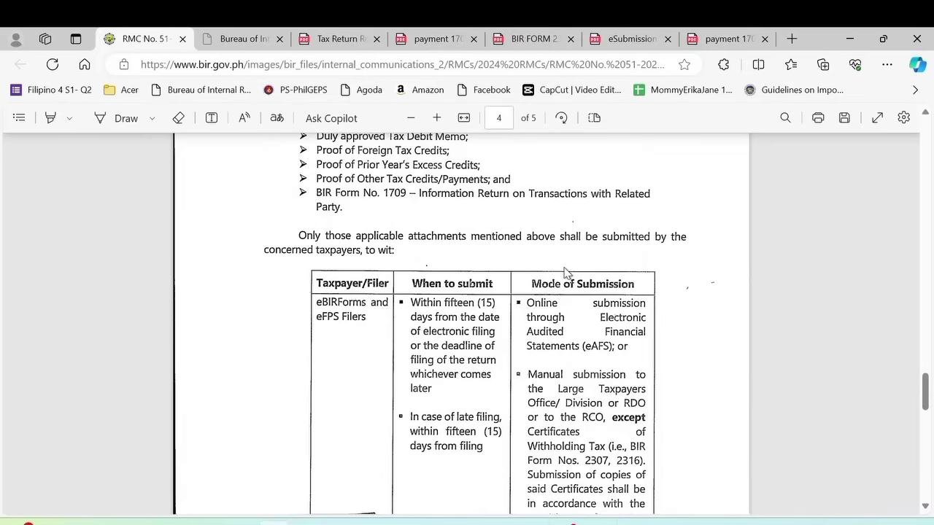
scroll(729, 342, "down", 1)
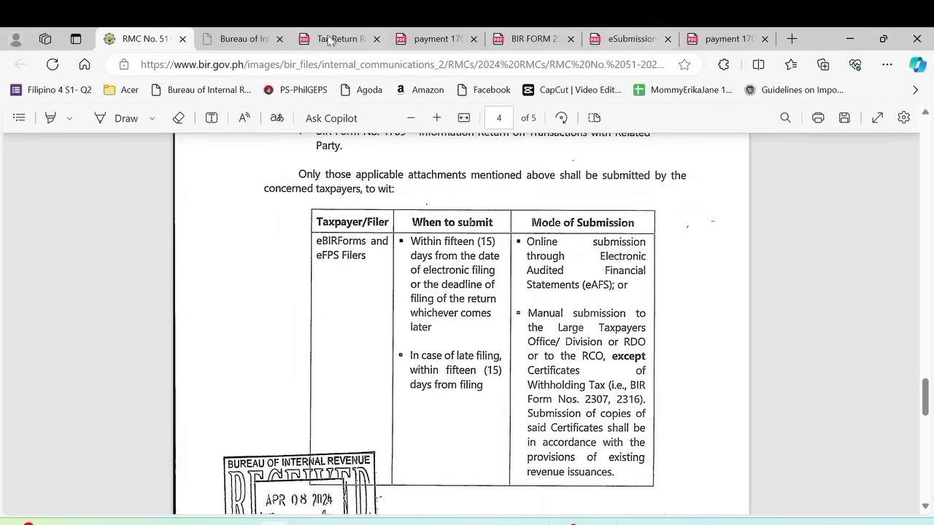
- Bring the RMC No. 51 tab back to page 4's attachment submission table
left_click(259, 45)
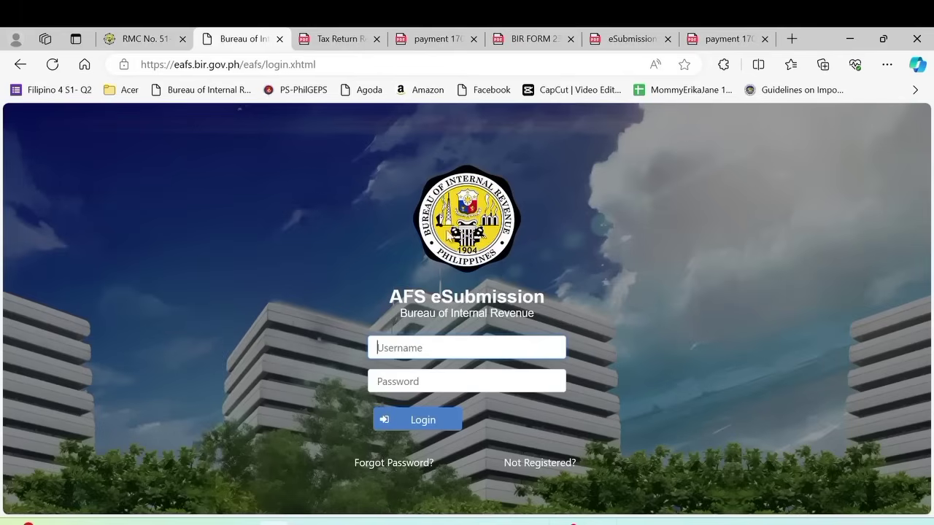
left_click(135, 39)
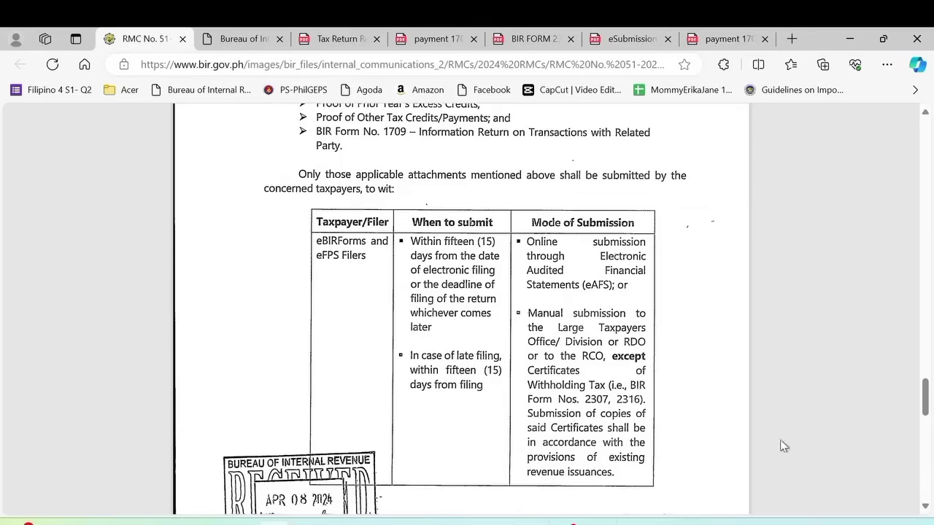
- Go back to the Bureau of Internal Revenue AFS login tab at eafs.bir.gov.ph
mouse_move(683, 117)
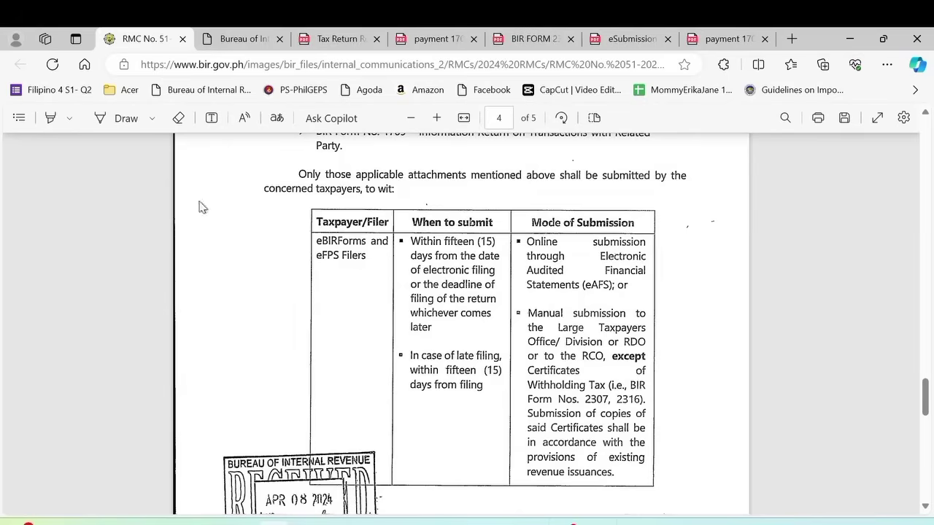
left_click(241, 38)
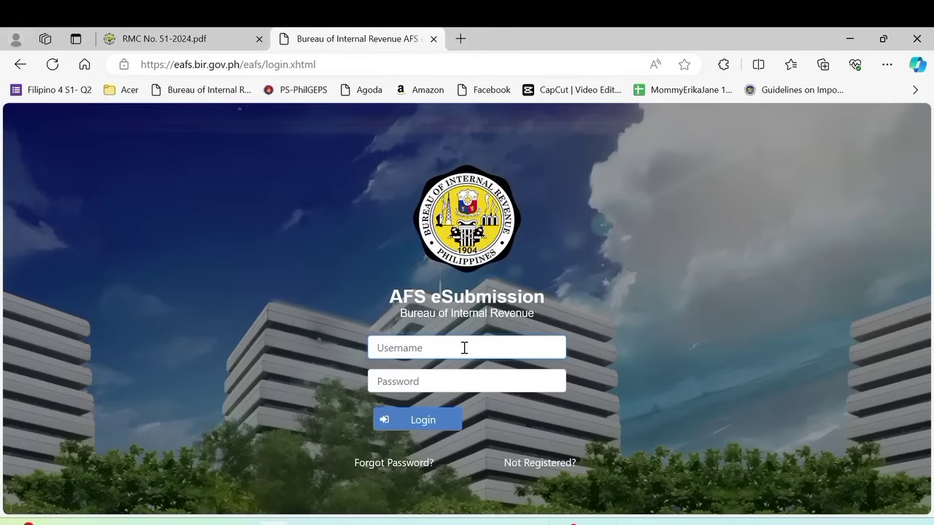
- Log in to the eAFS account and go to File Upload to view its policies
type("M")
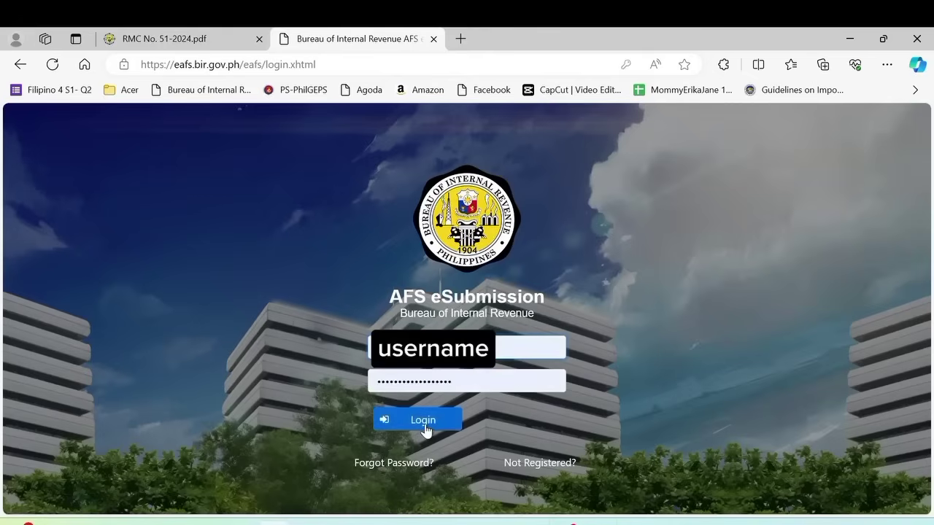
left_click(424, 426)
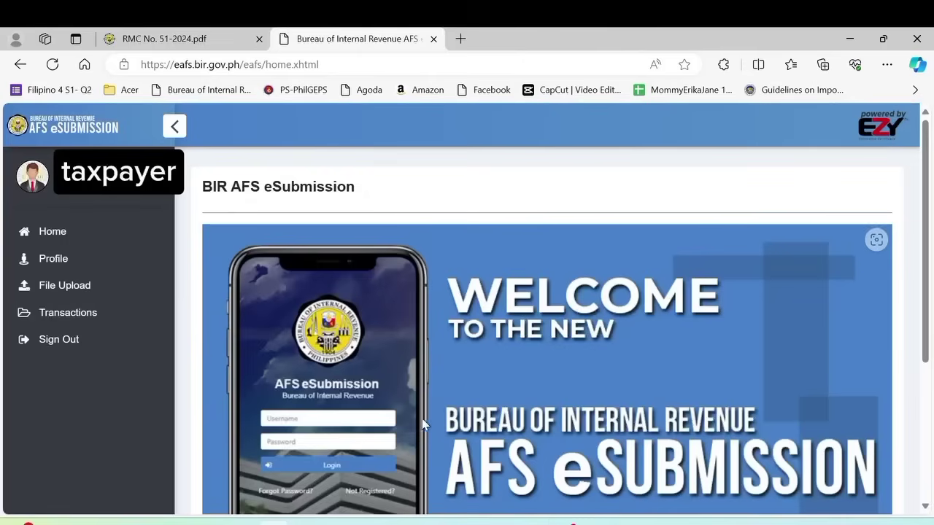
left_click(62, 289)
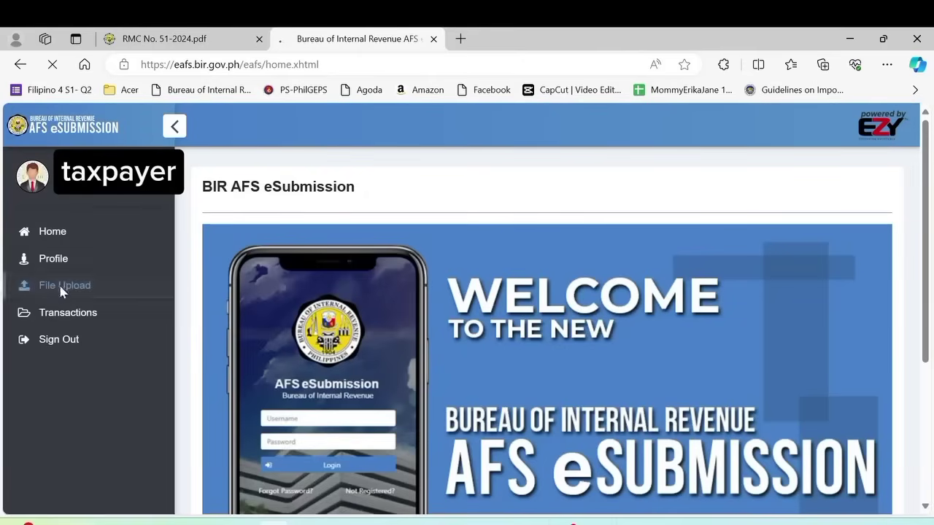
scroll(467, 330, "down", 1)
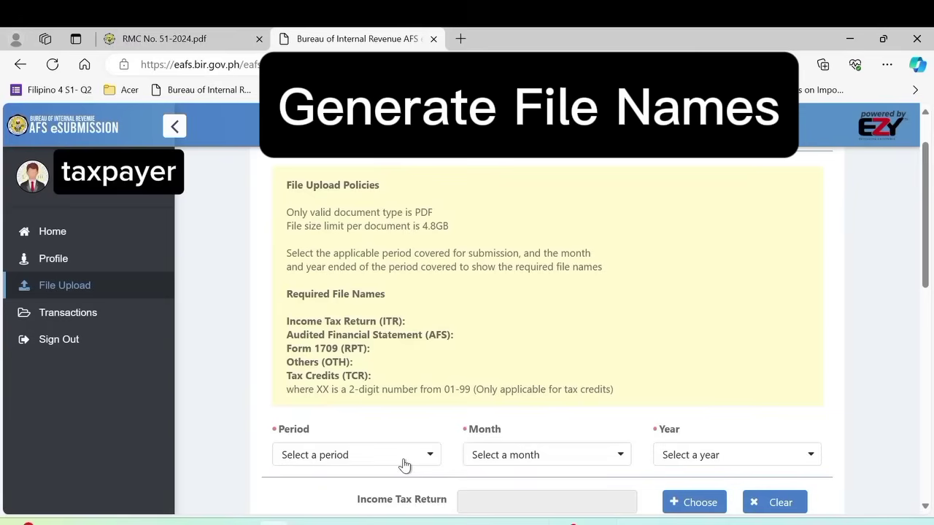
- Choose period Annual (TY), month December (12) and year 2023
left_click(405, 465)
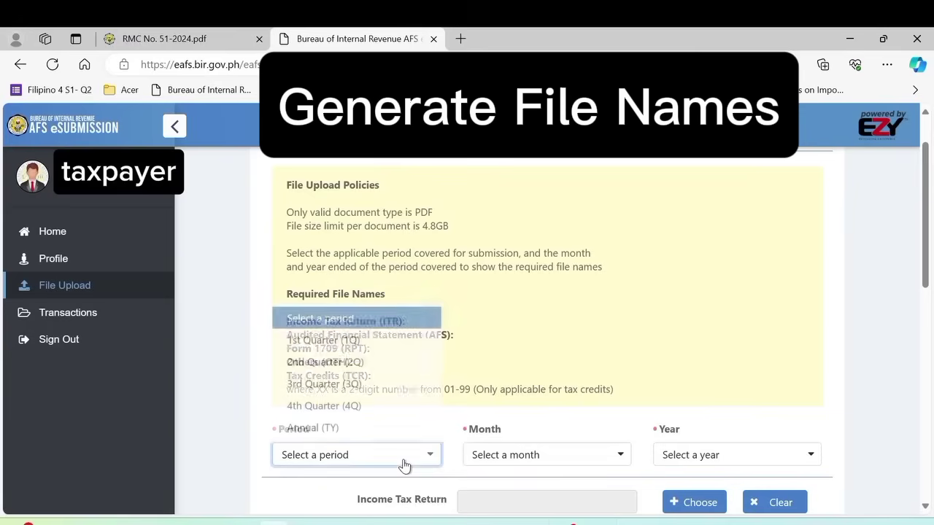
left_click(328, 428)
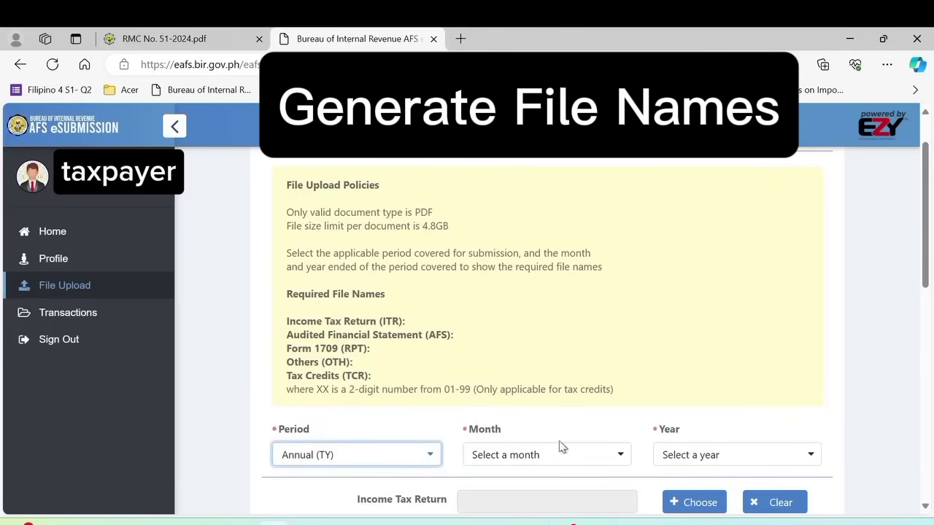
left_click(506, 457)
scroll(584, 380, "down", 1)
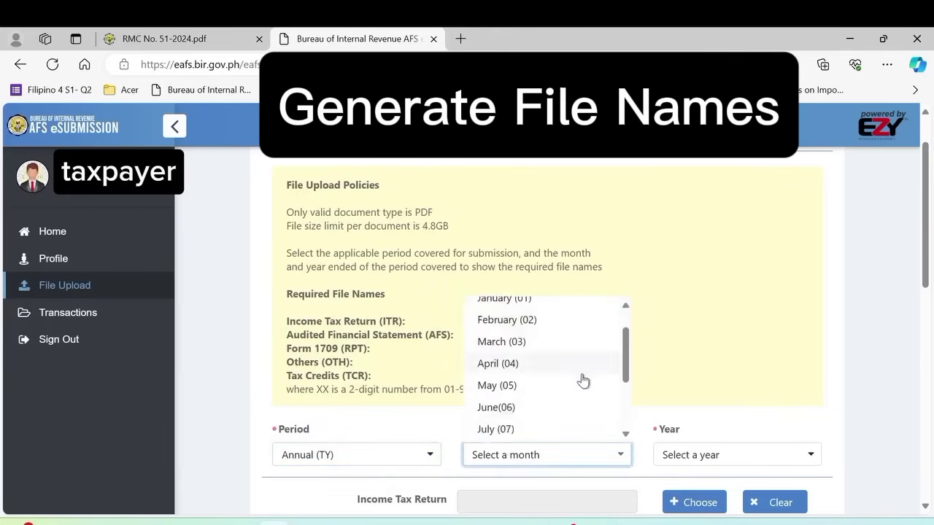
scroll(583, 380, "down", 3)
left_click(520, 430)
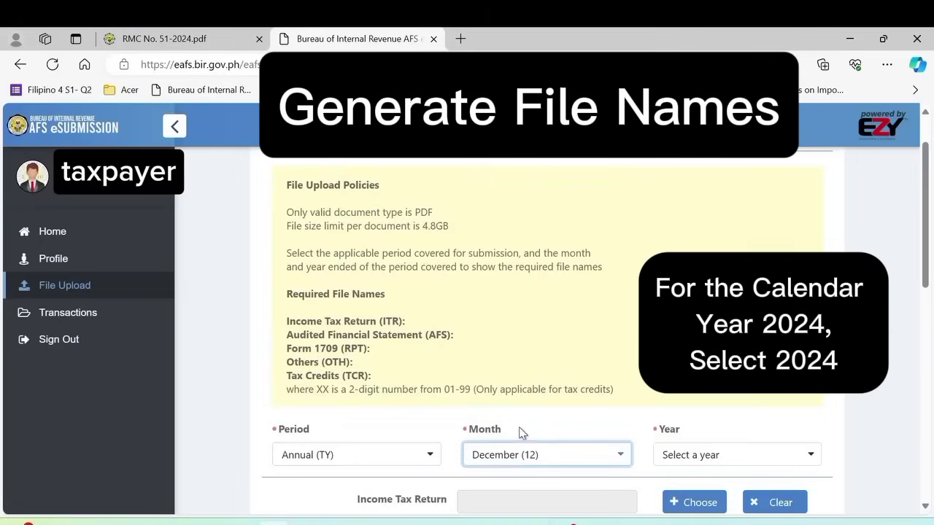
left_click(749, 459)
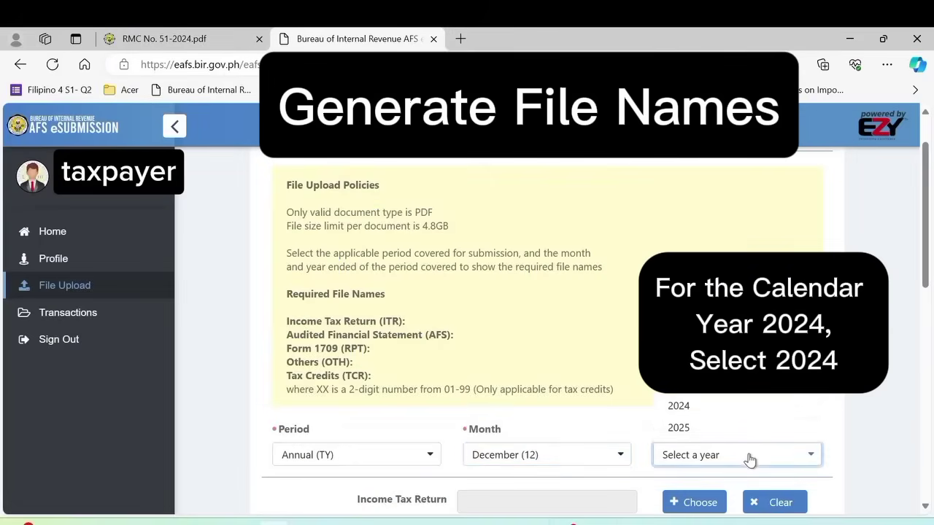
left_click(704, 384)
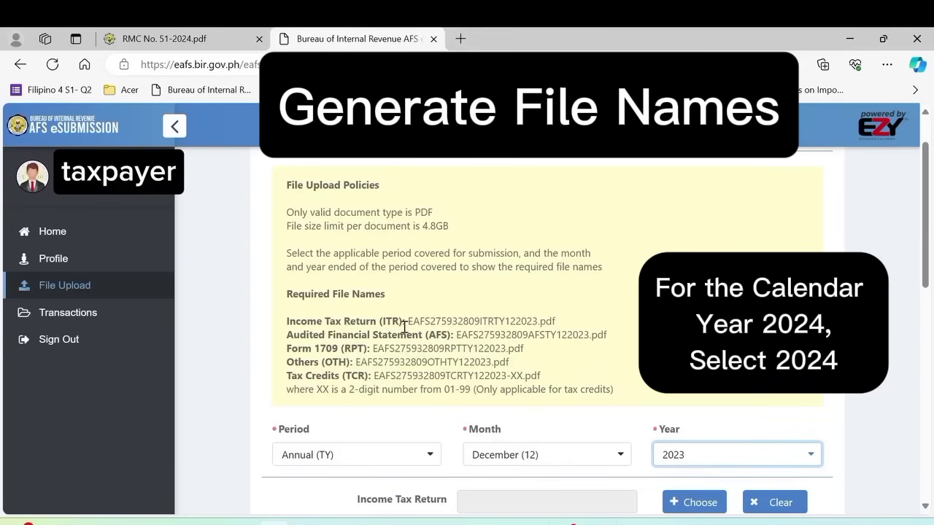
left_click_drag(409, 322, 539, 323)
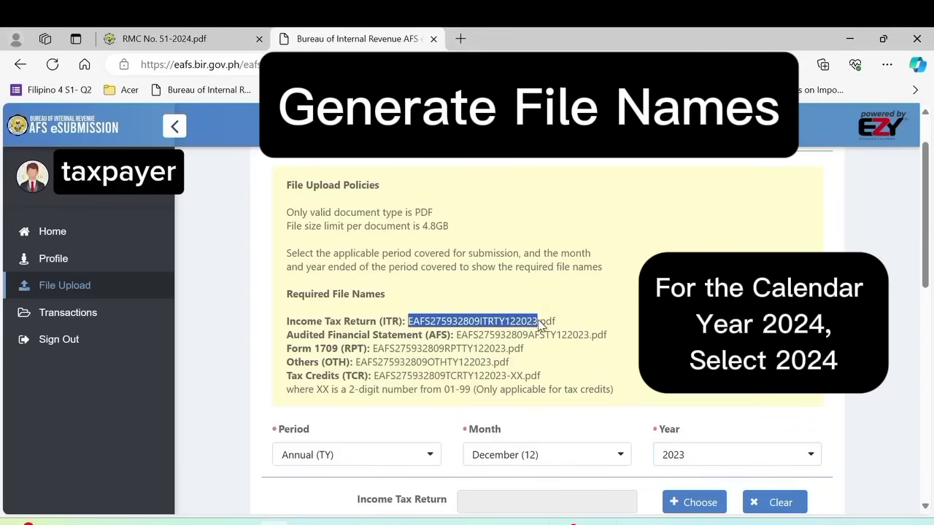
right_click(516, 324)
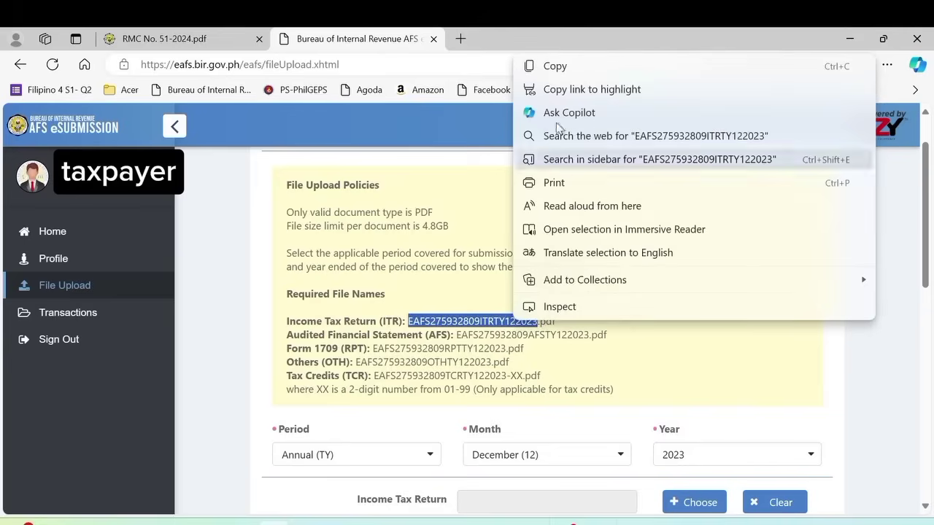
left_click(551, 66)
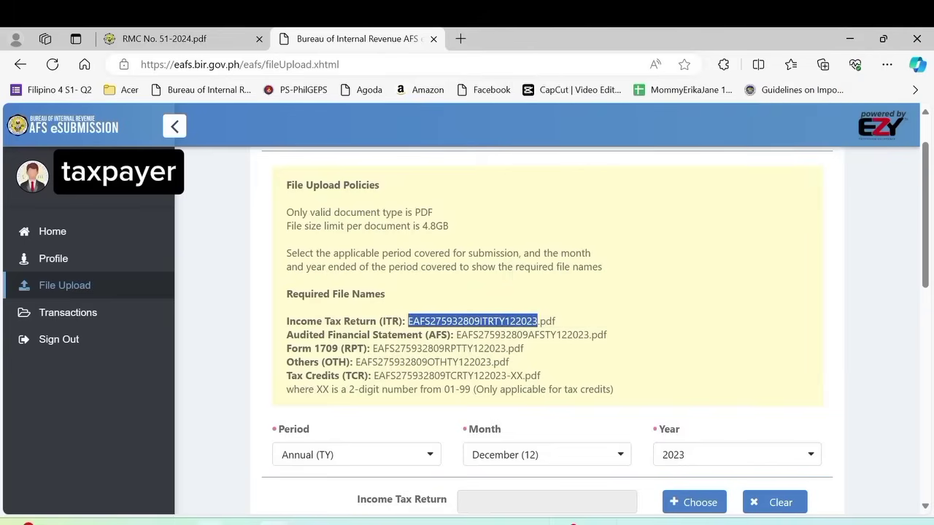
key("alt+Tab")
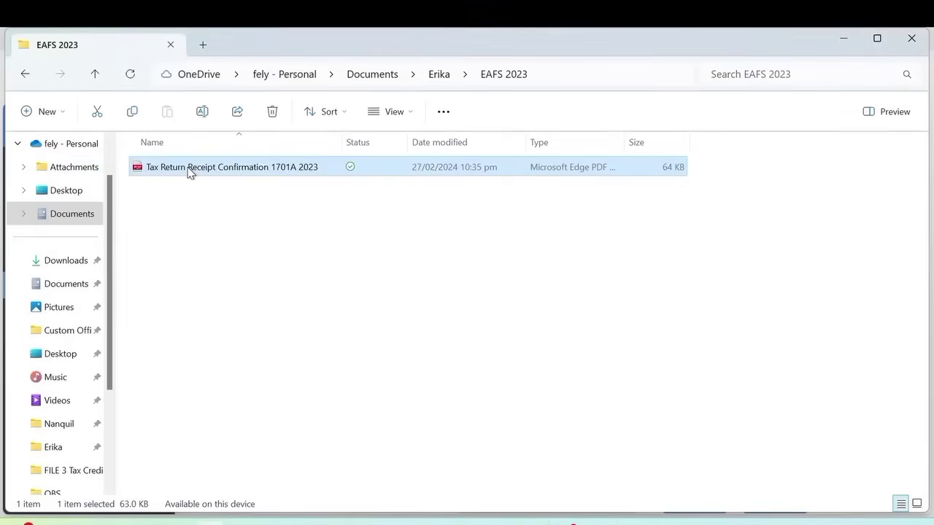
- Open the 1701A tax return receipt PDF to check it, then return to the EAFS 2023 folder
right_click(188, 170)
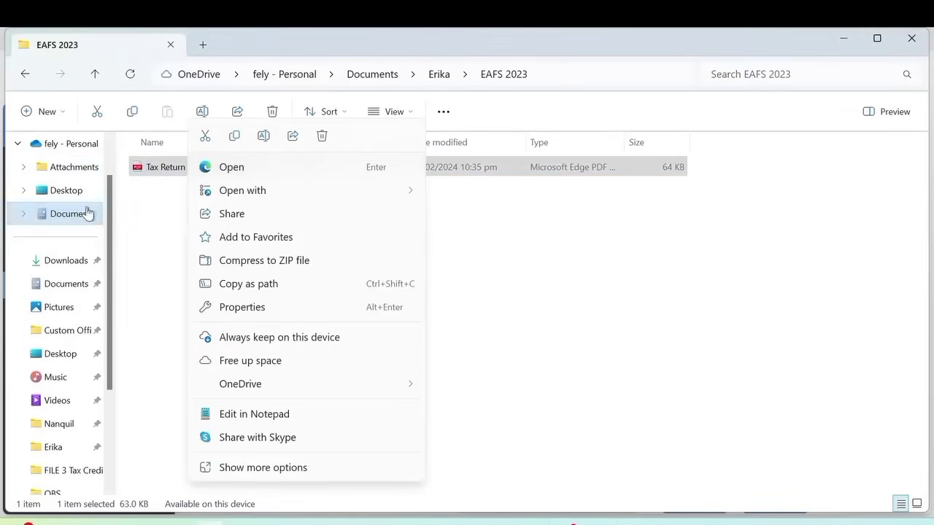
left_click(155, 171)
double_click(155, 170)
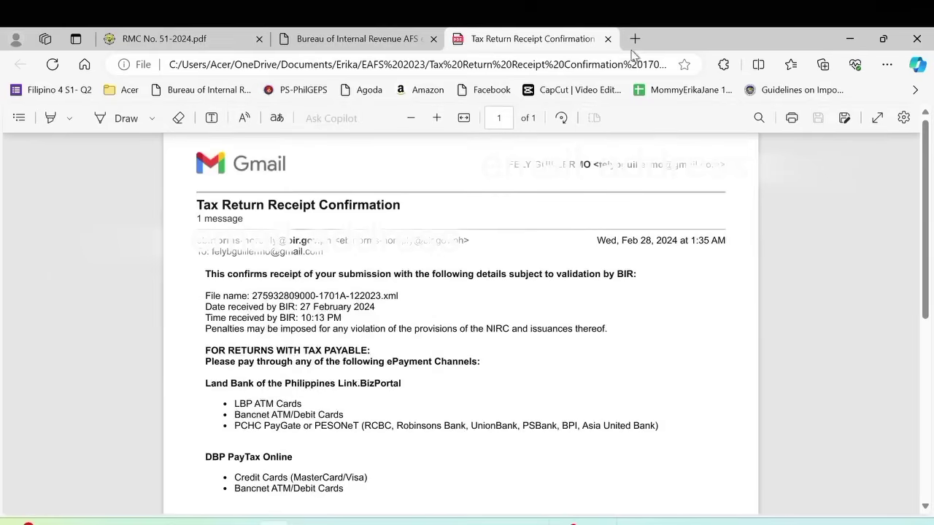
left_click(607, 39)
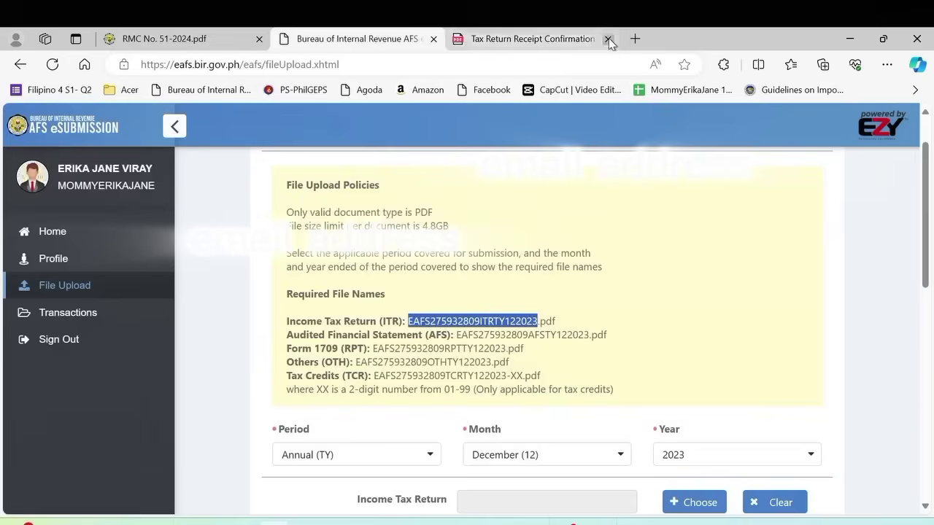
mouse_move(211, 522)
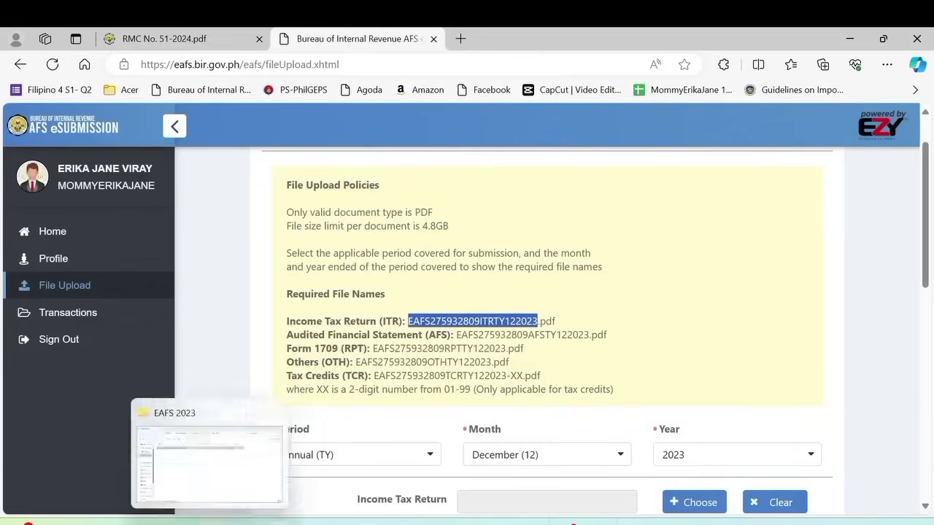
left_click(210, 492)
right_click(188, 171)
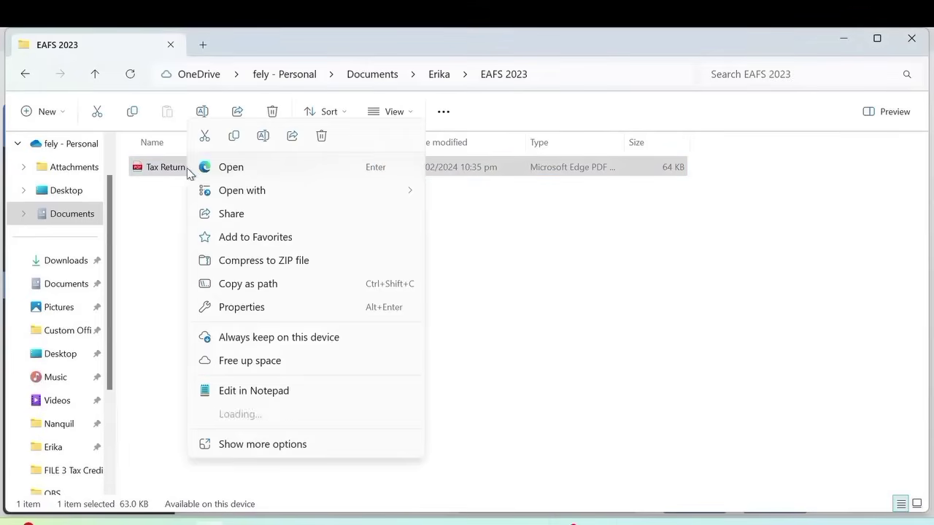
left_click(263, 141)
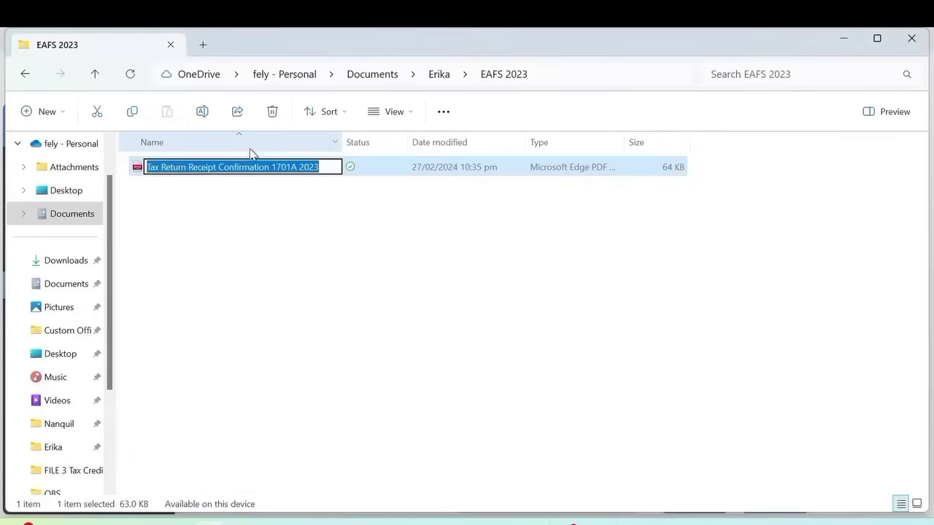
key("ctrl+v")
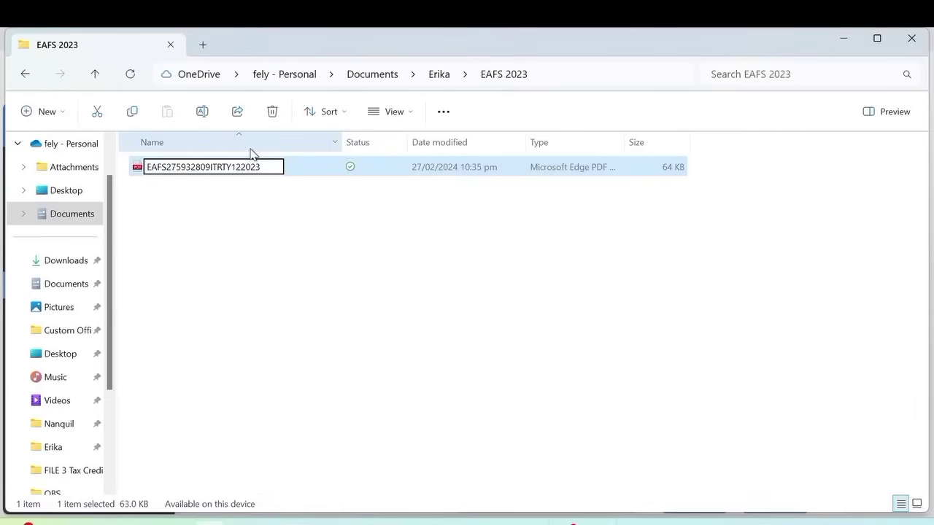
key("Return")
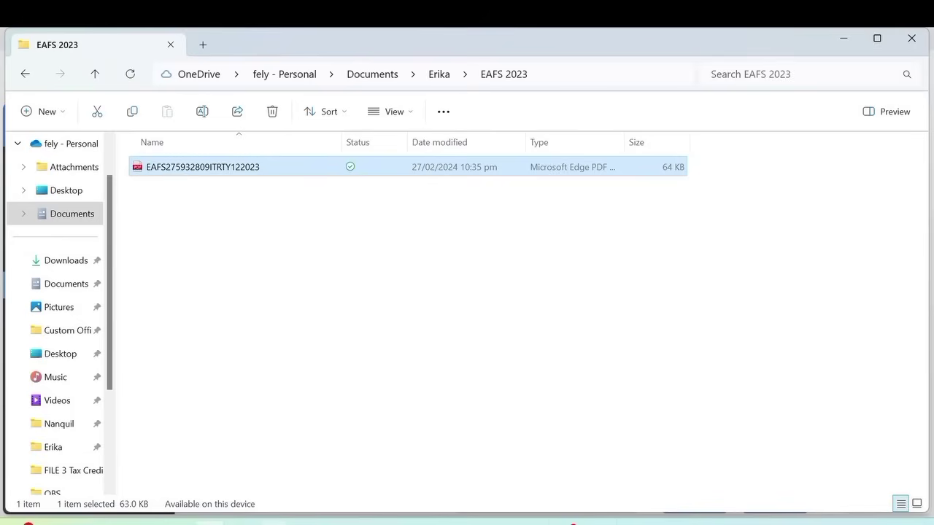
left_click(206, 517)
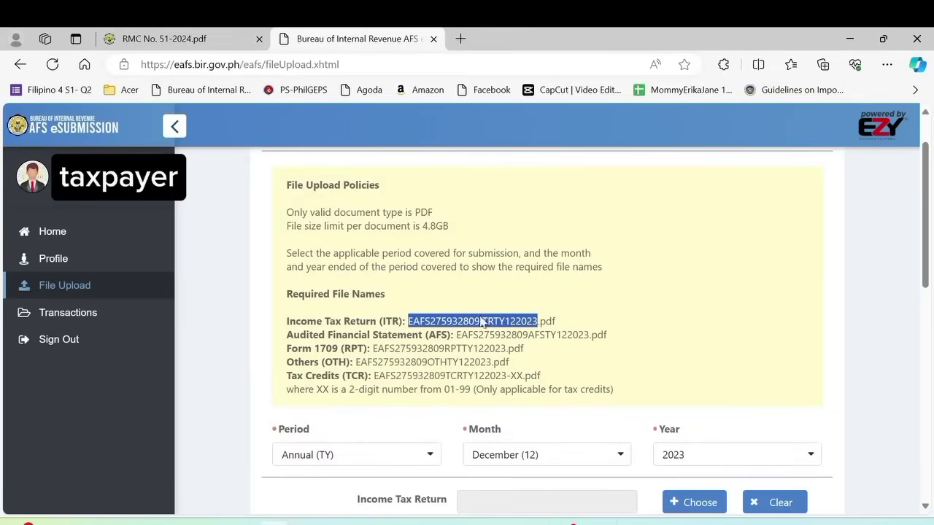
scroll(271, 323, "down", 2)
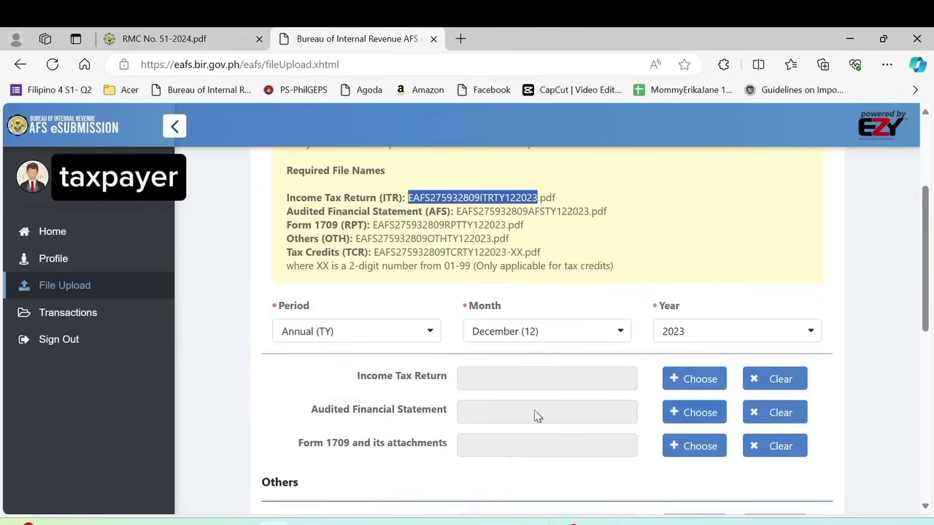
left_click(694, 380)
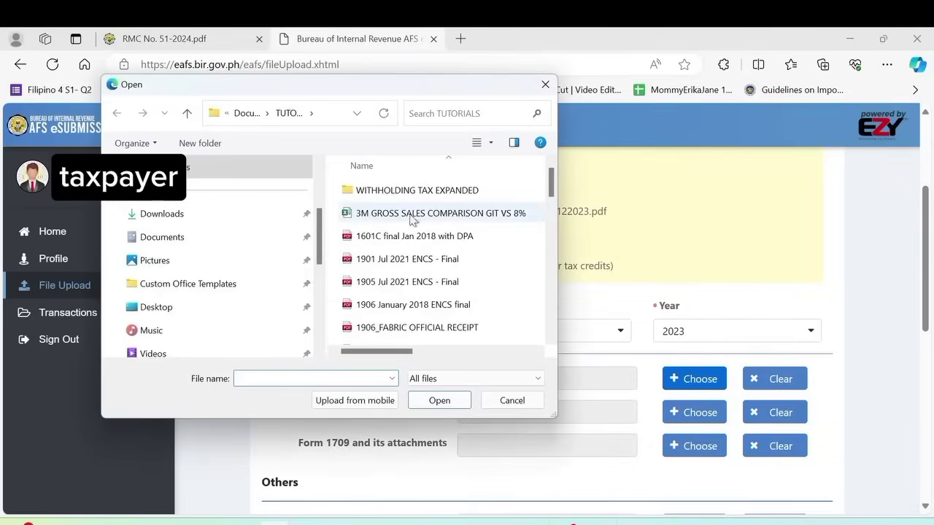
left_click(185, 240)
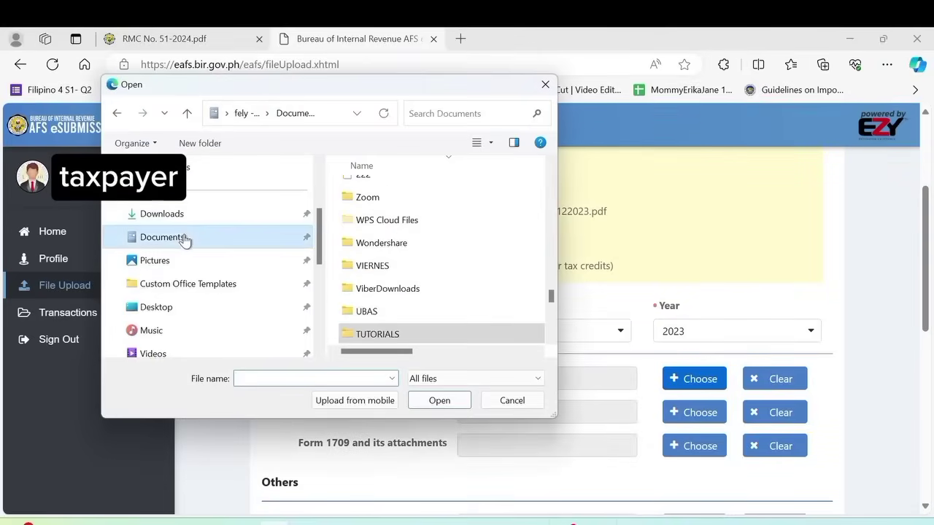
scroll(479, 290, "down", 5)
double_click(372, 244)
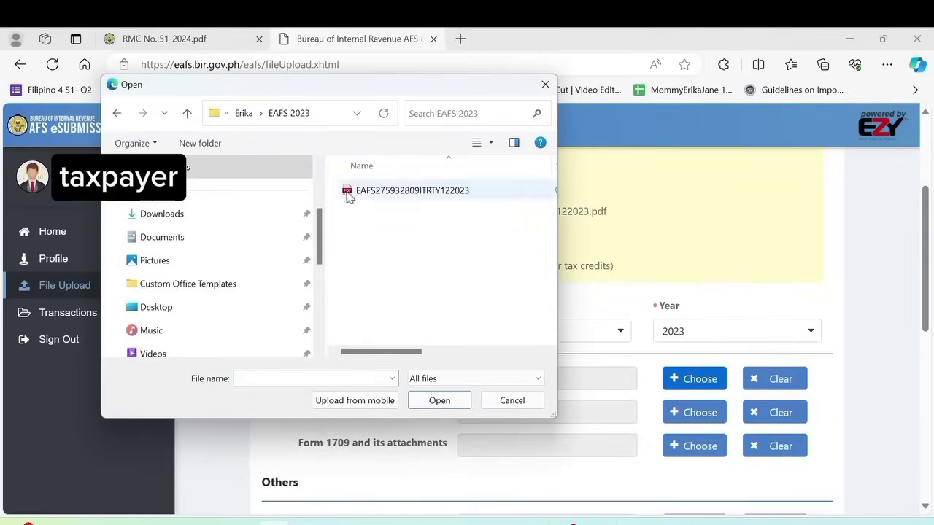
left_click(369, 191)
left_click(452, 402)
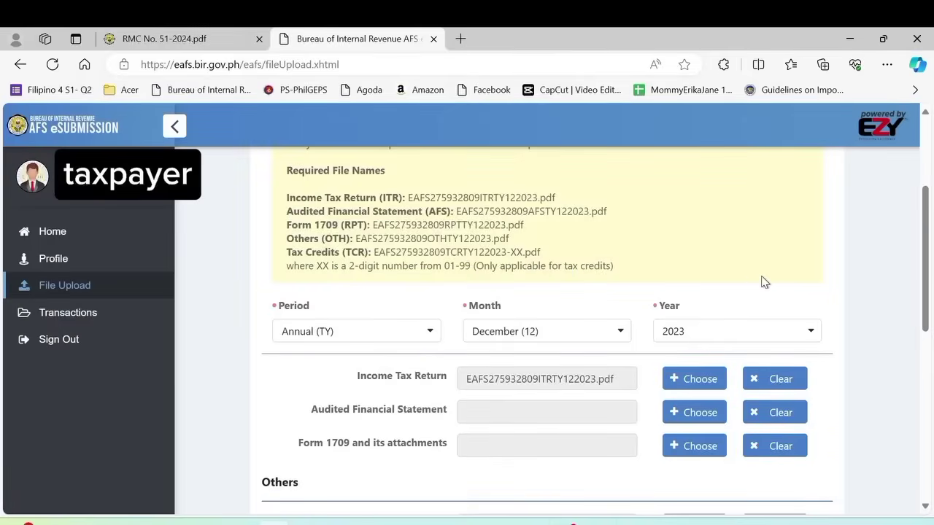
scroll(758, 269, "up", 3)
scroll(733, 234, "down", 3)
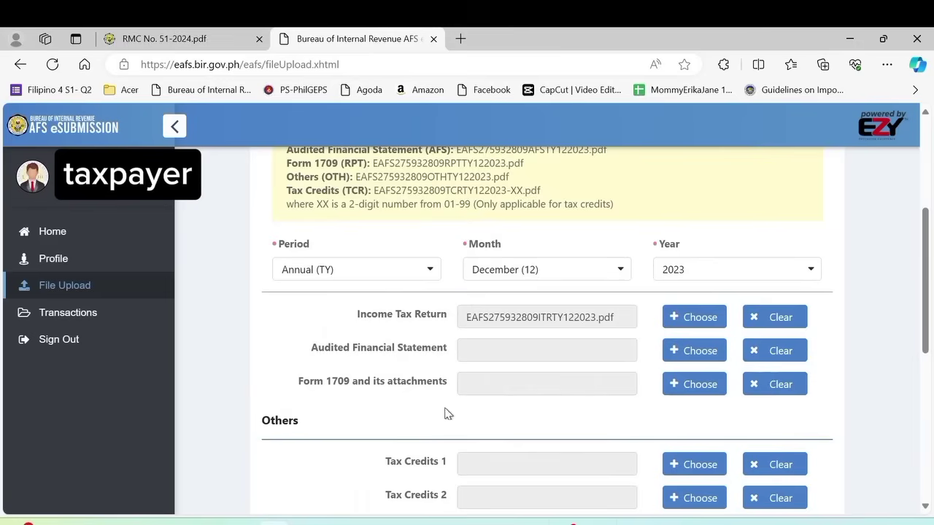
- Copy the Tax Credits file name pattern and show the Erika folder in File Explorer
scroll(482, 419, "down", 2)
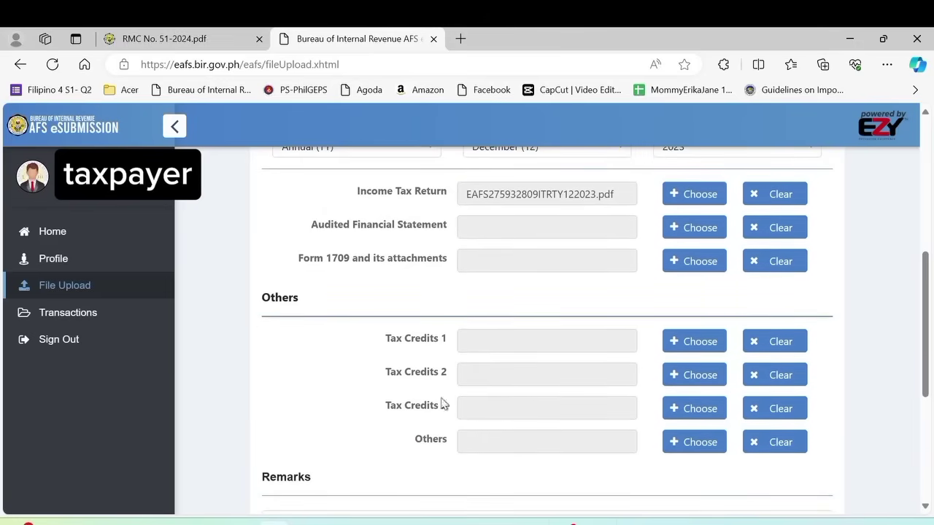
scroll(391, 366, "down", 1)
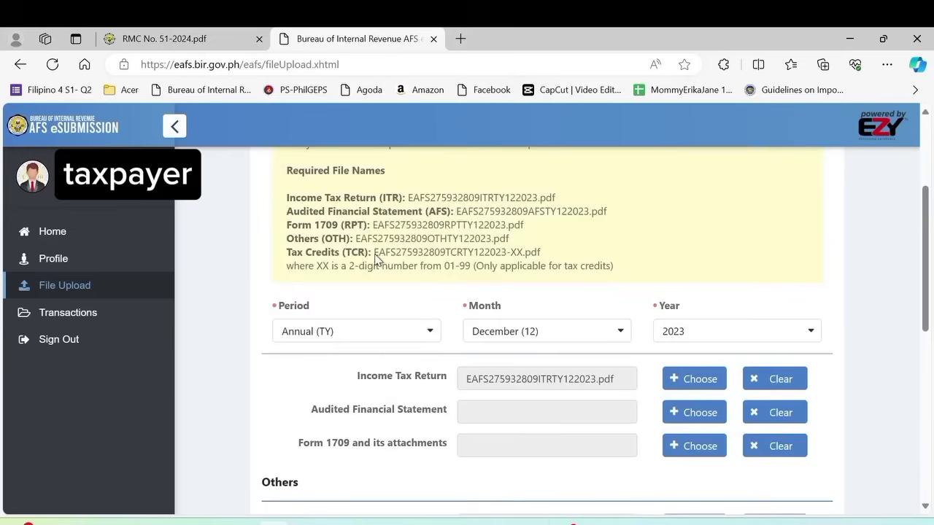
scroll(660, 299, "up", 4)
left_click_drag(374, 252, 526, 259)
right_click(526, 259)
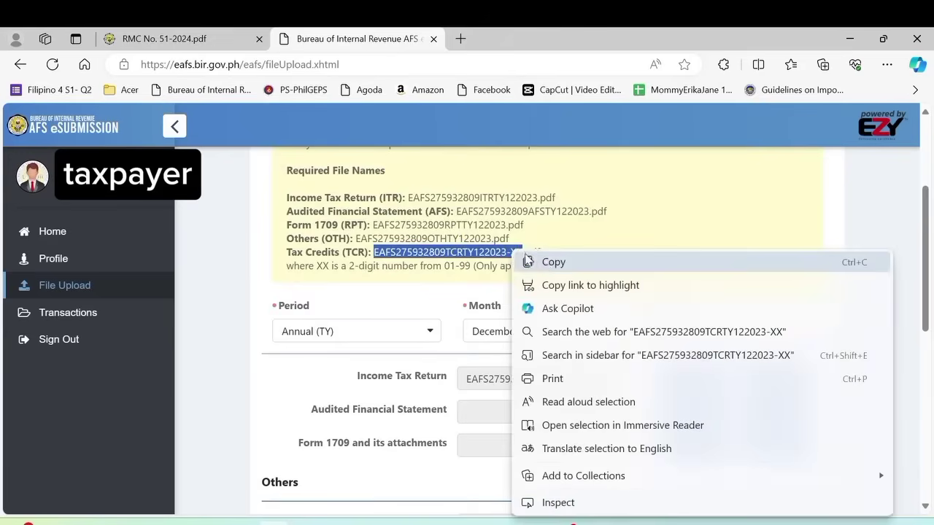
left_click(529, 261)
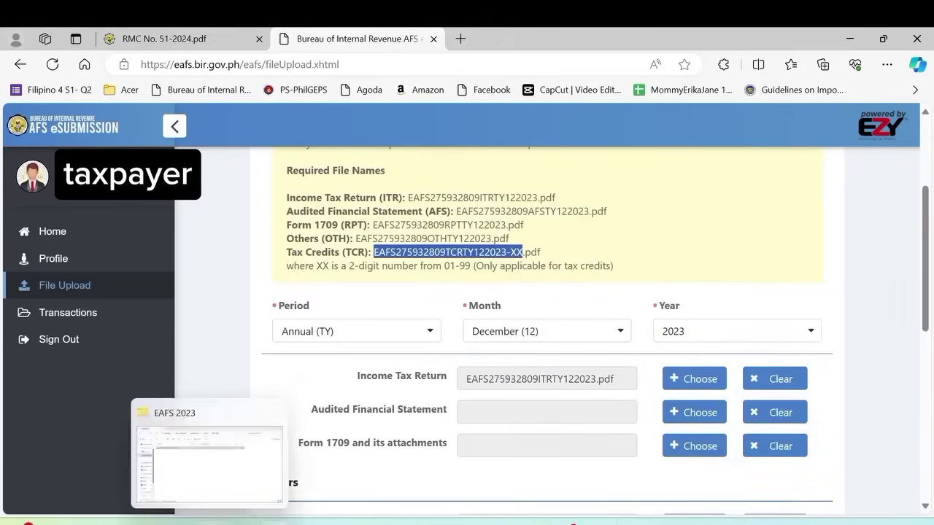
left_click(211, 523)
left_click(95, 75)
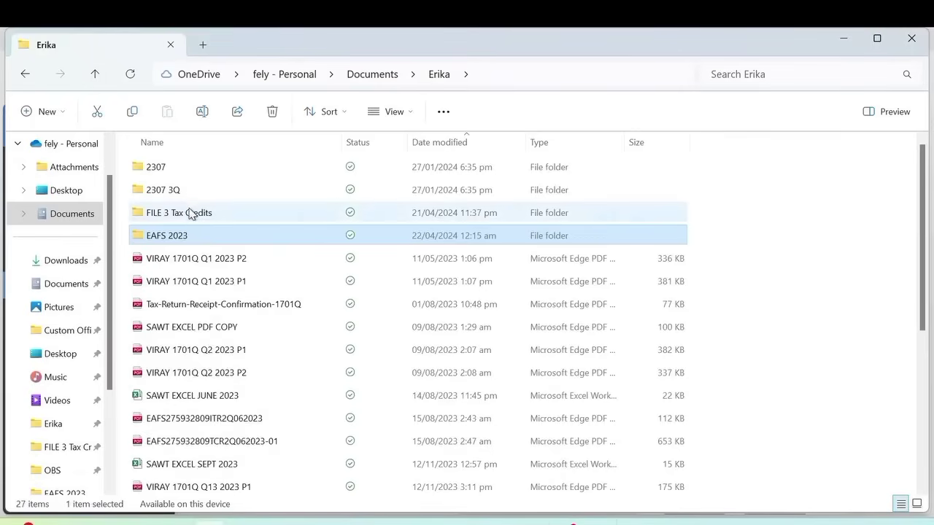
- Open SAWT EXCEL OCT 2023 in Excel from FILE 3 Tax Credits, showing 421.05 tax withheld
double_click(187, 212)
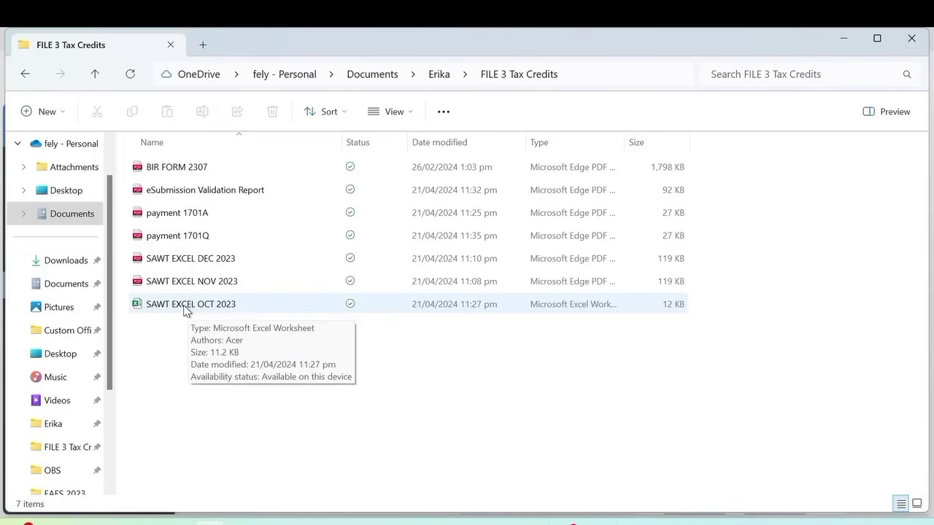
double_click(185, 309)
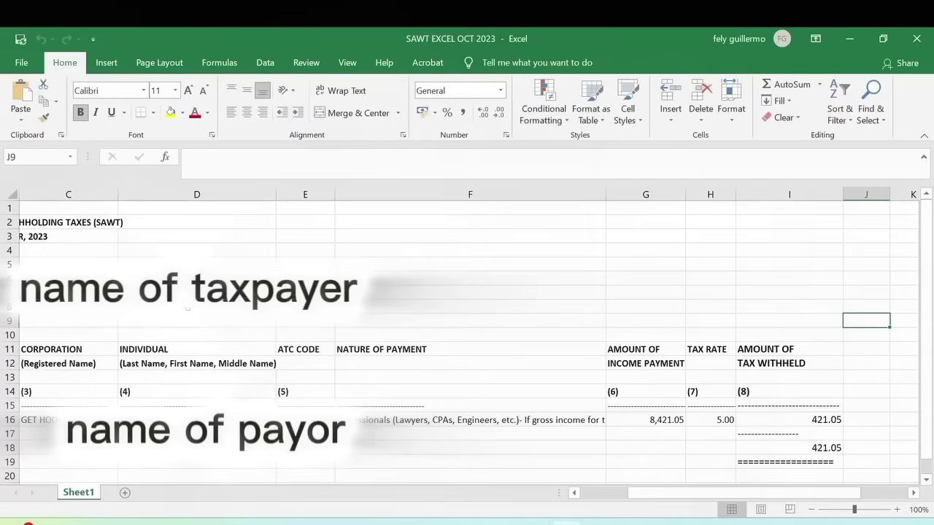
- Return to column A of row 7 and try the Adobe PDF export option
left_click(183, 292)
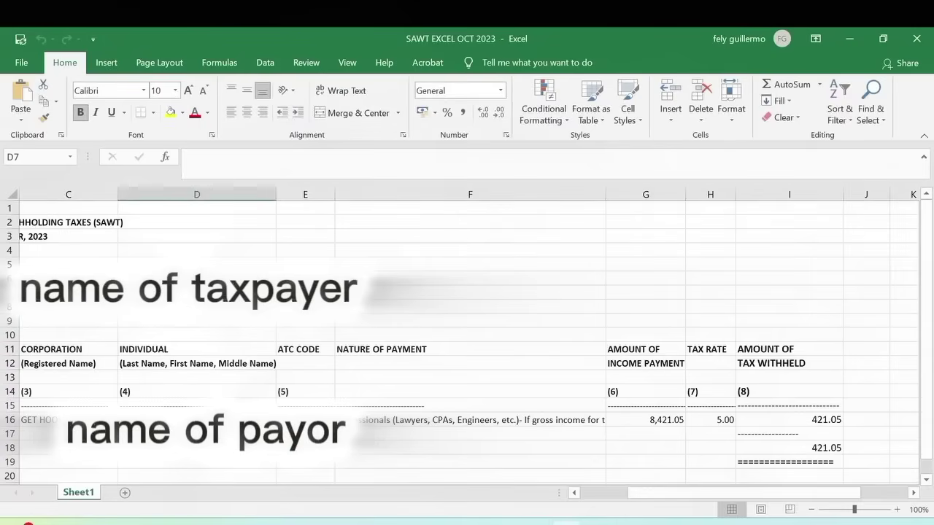
key("Left")
key("Left")
key("Left")
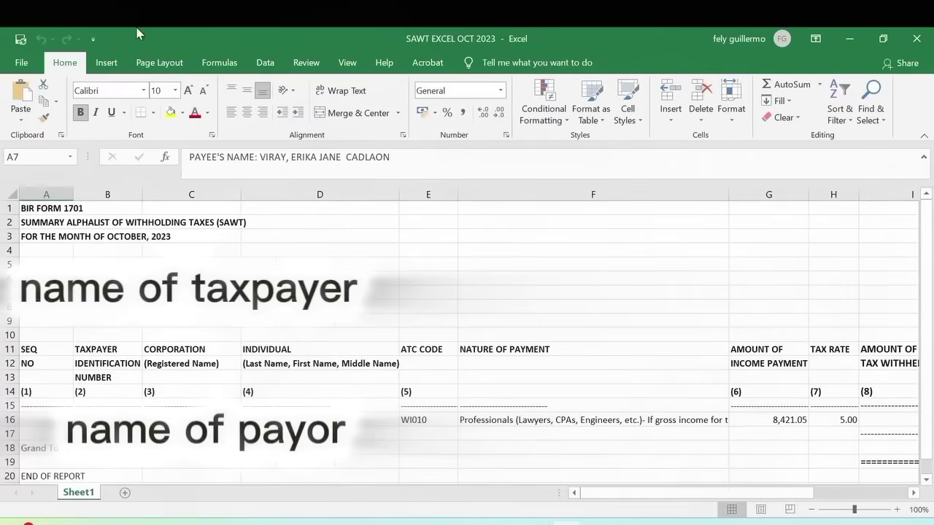
left_click(24, 63)
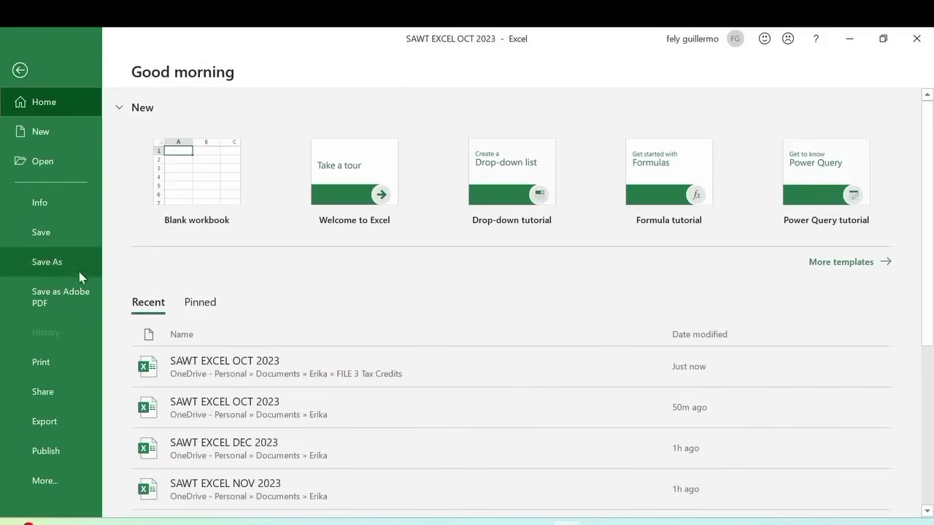
left_click(59, 296)
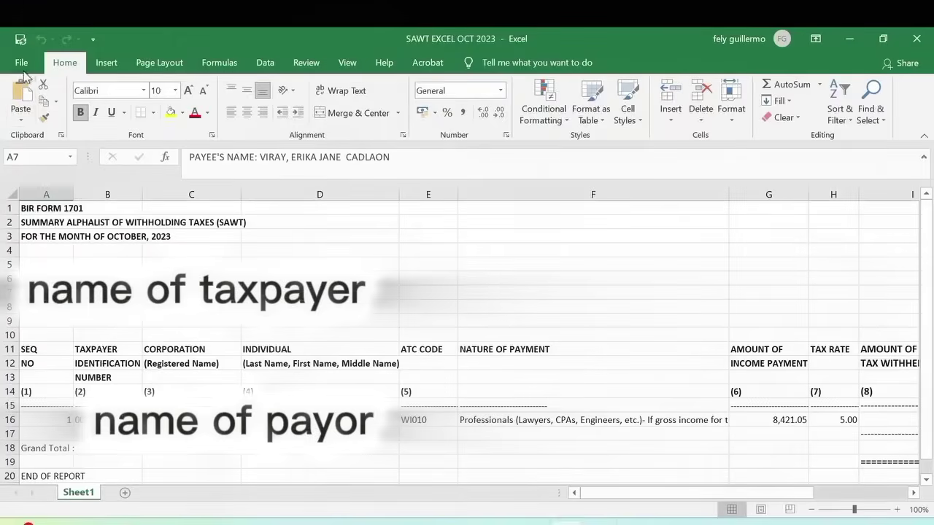
- Save a PDF copy of the sheet into FILE 3 Tax Credits, then close the workbook
left_click(24, 69)
left_click(73, 271)
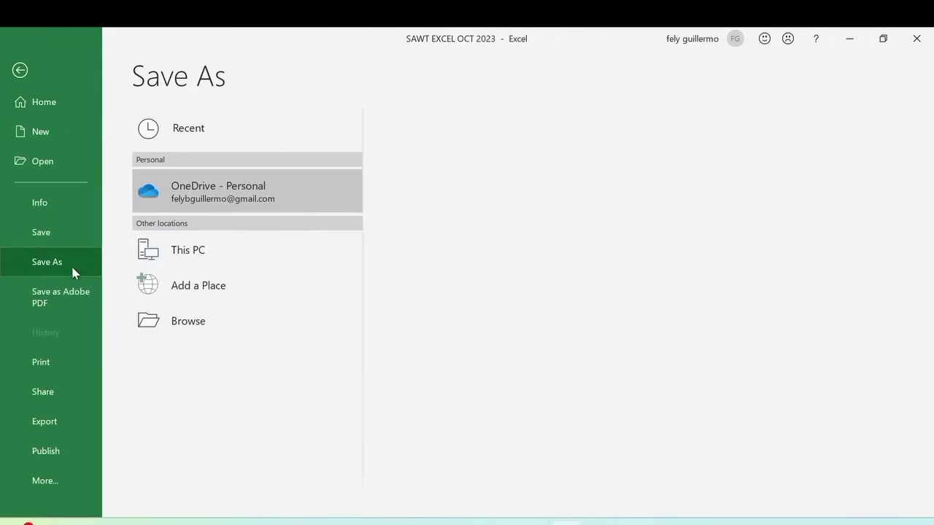
left_click(530, 195)
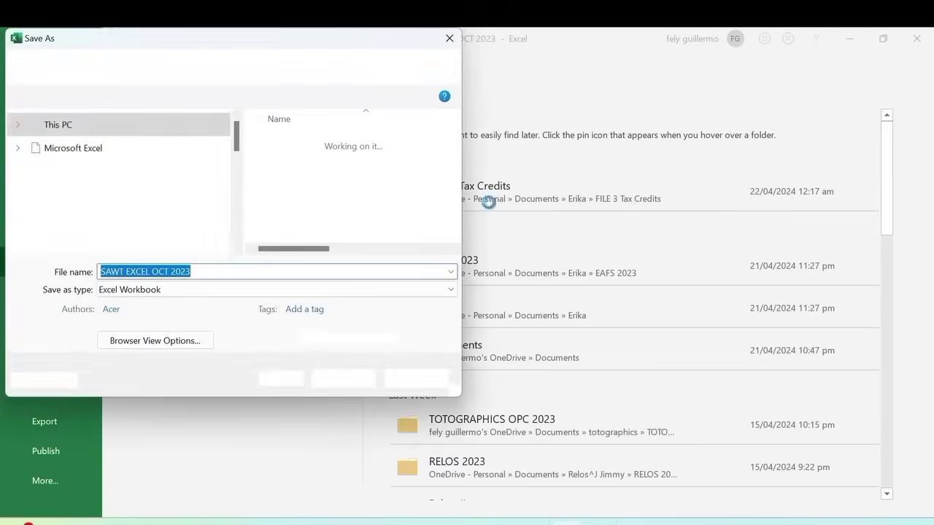
left_click(221, 295)
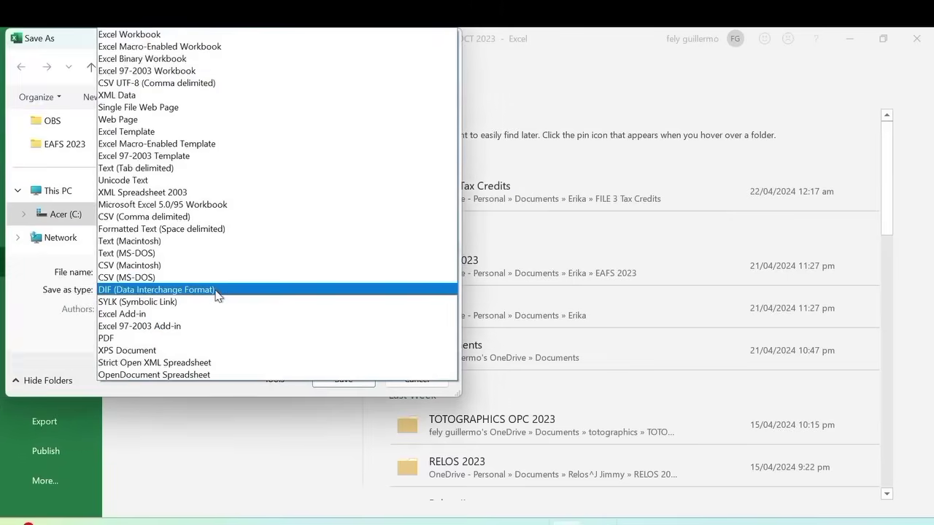
left_click(134, 339)
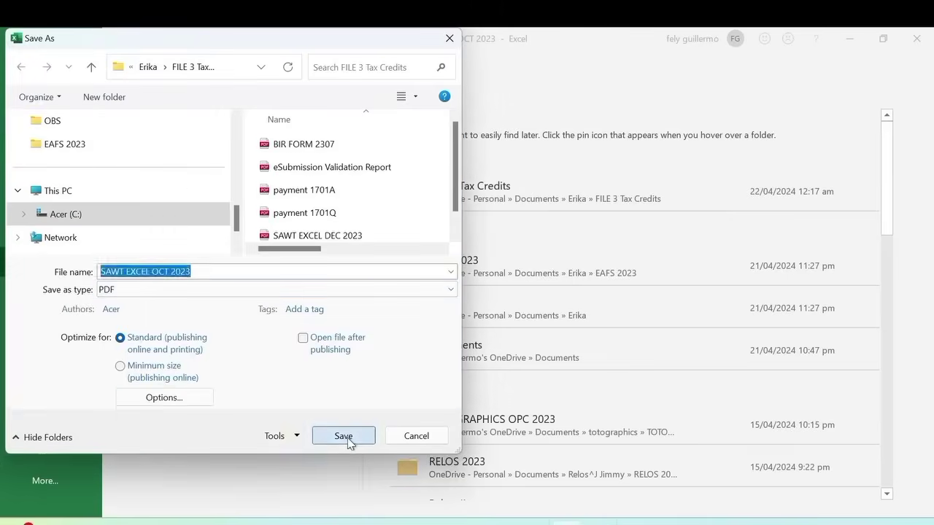
left_click(343, 436)
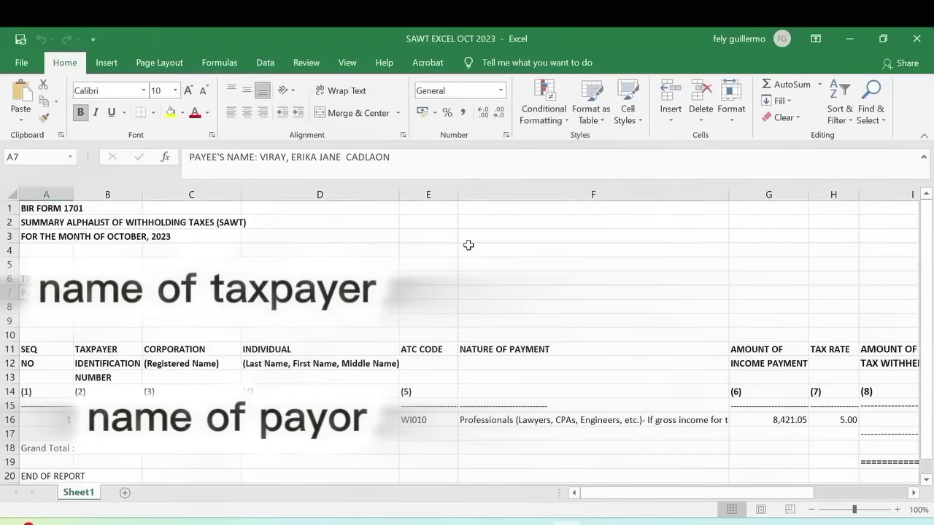
left_click(917, 43)
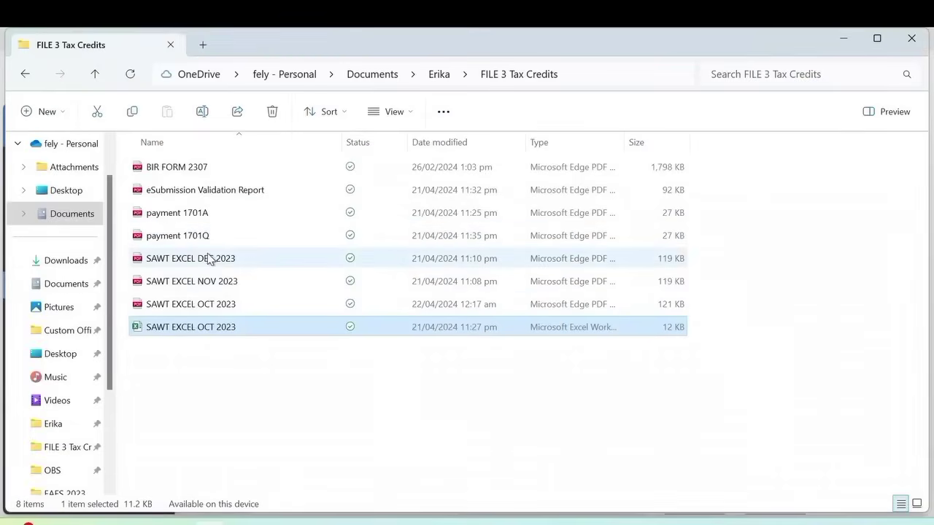
- Delete the SAWT EXCEL OCT 2023 workbook to the Recycle Bin
right_click(182, 332)
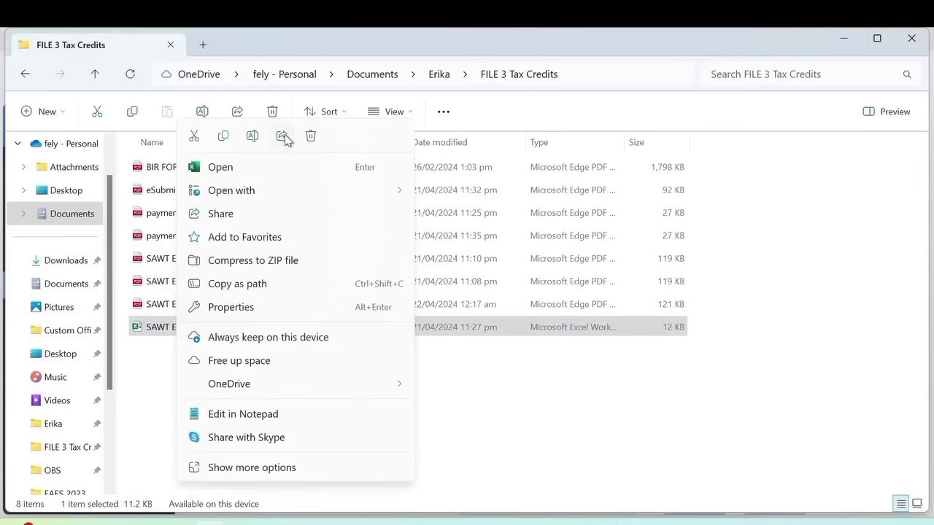
left_click(311, 137)
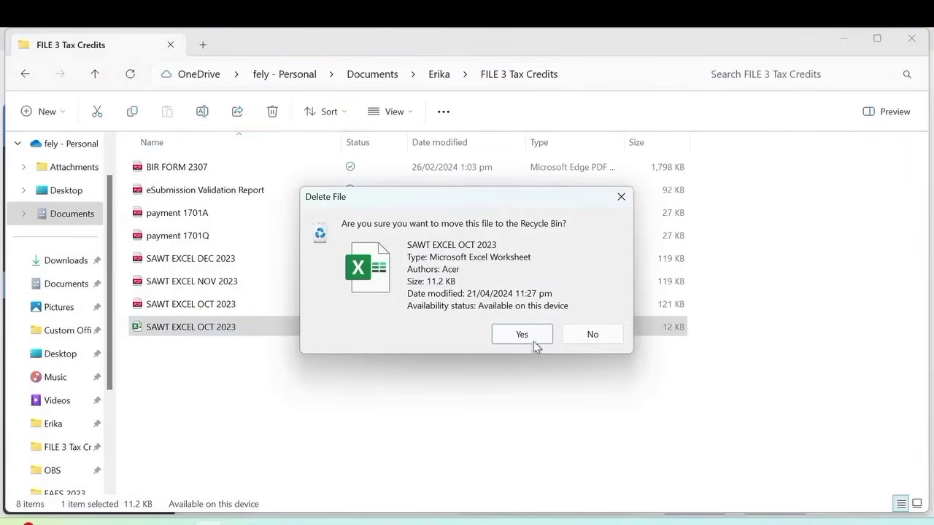
left_click(533, 339)
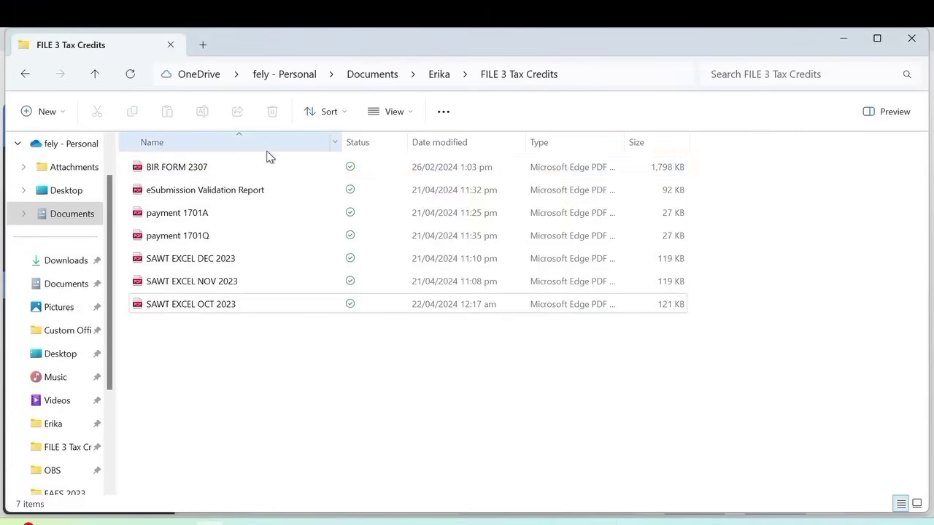
- Select all seven remaining PDFs and send them to Combine files in Acrobat
key("ctrl+a")
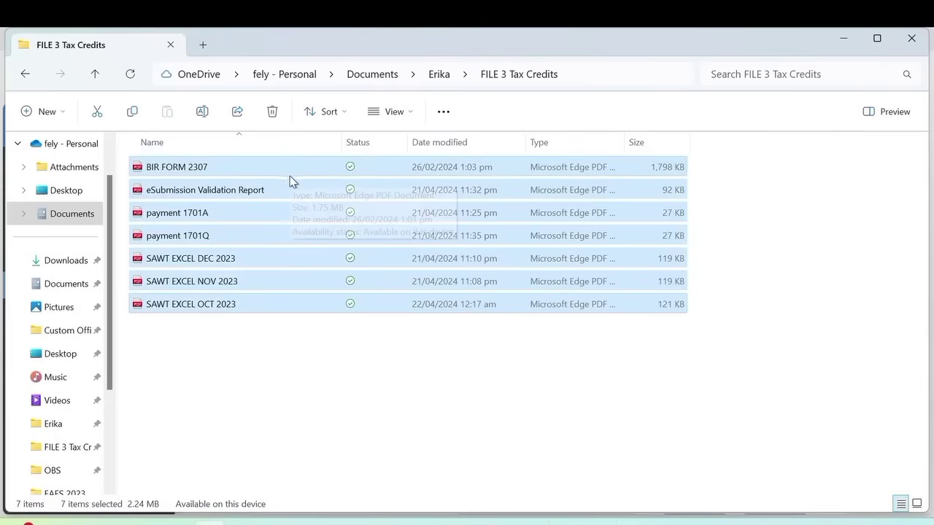
right_click(289, 173)
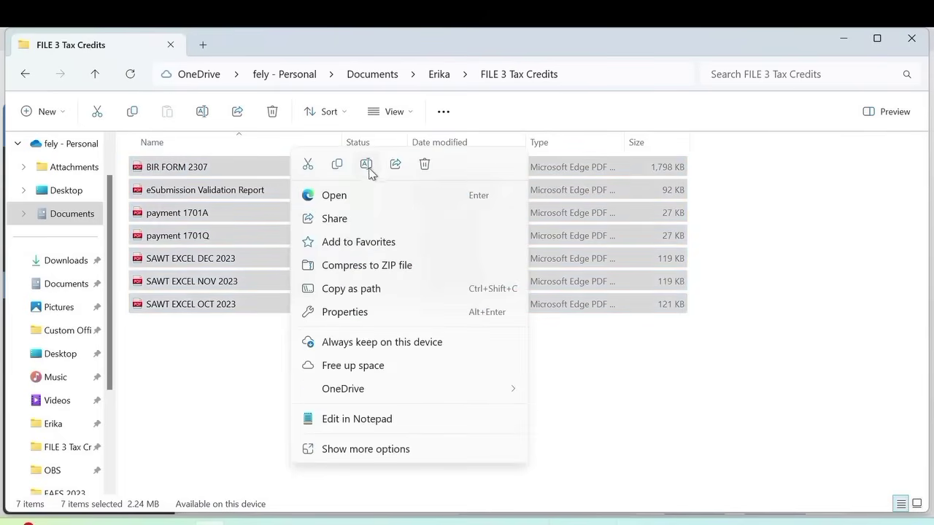
left_click(348, 450)
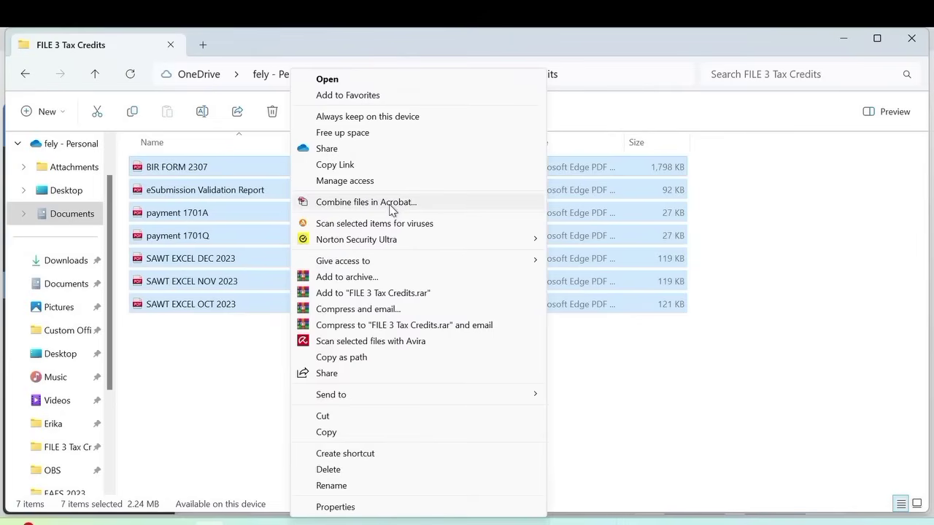
left_click(392, 206)
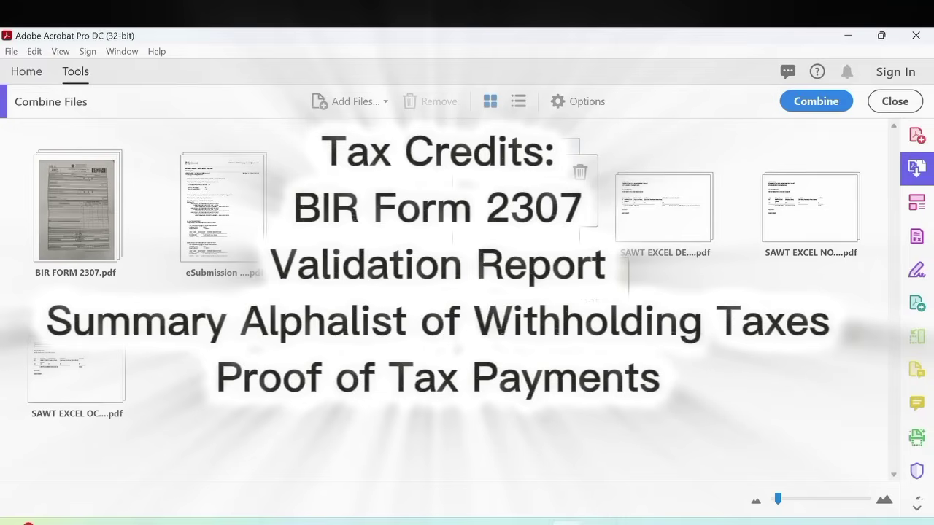
- Check the Combine Files order: BIR FORM 2307, eSubmission report, then SAWT December, November, October
mouse_move(717, 212)
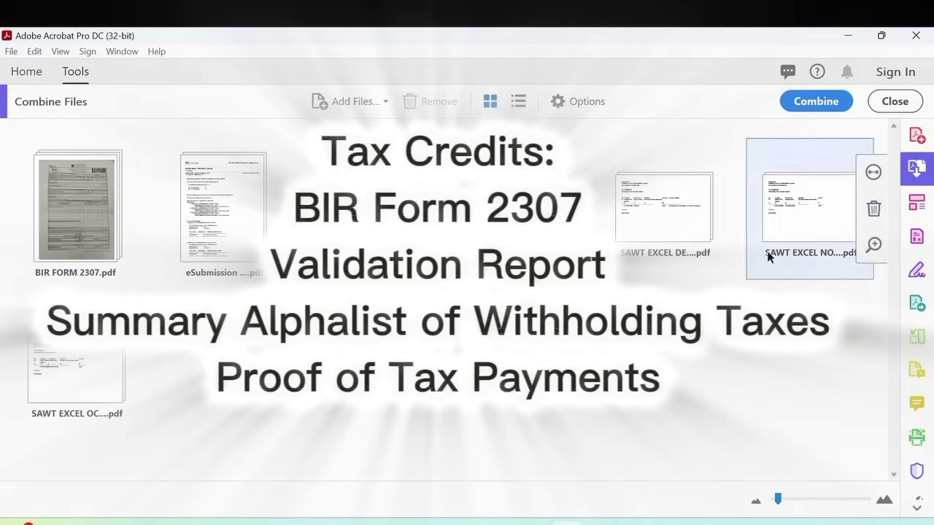
- Merge the files into Binder1.pdf, scroll through all 13 pages, then close it
left_click(816, 104)
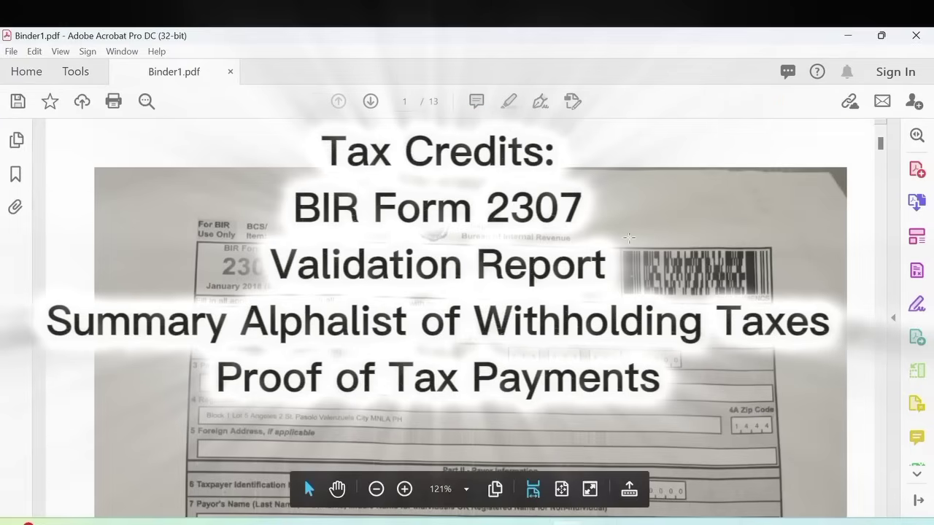
scroll(629, 238, "down", 10)
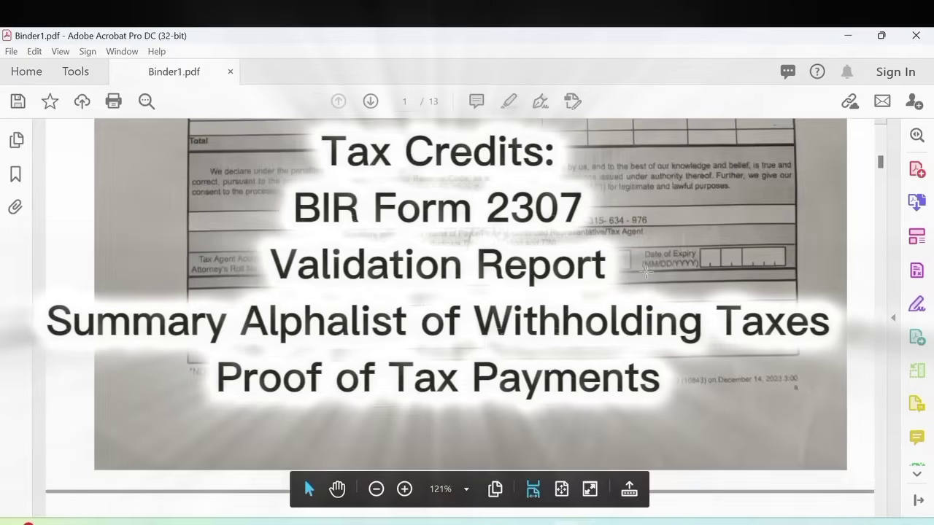
scroll(466, 292, "down", 10)
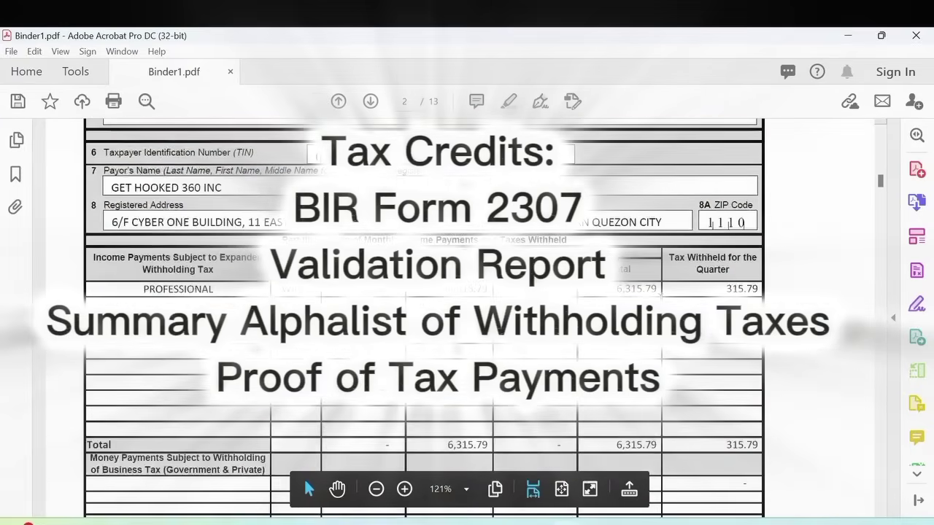
scroll(467, 307, "down", 10)
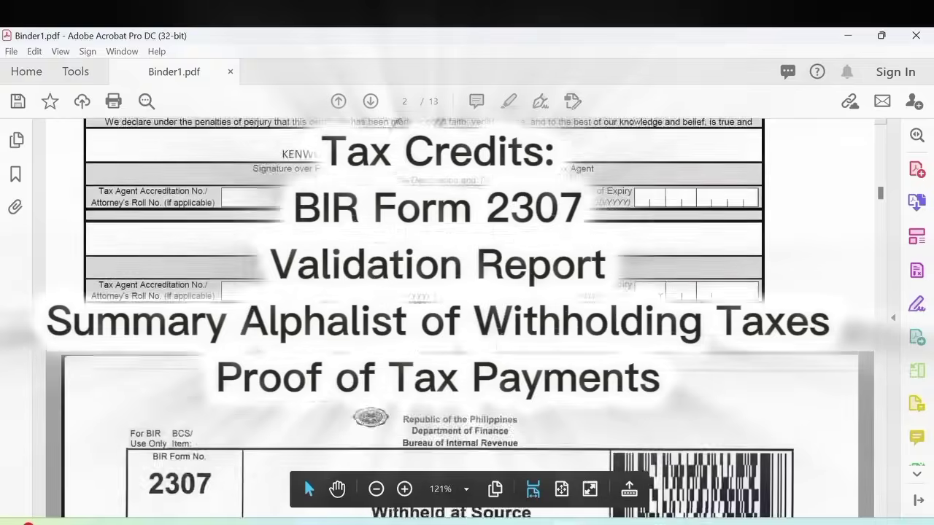
scroll(466, 306, "down", 15)
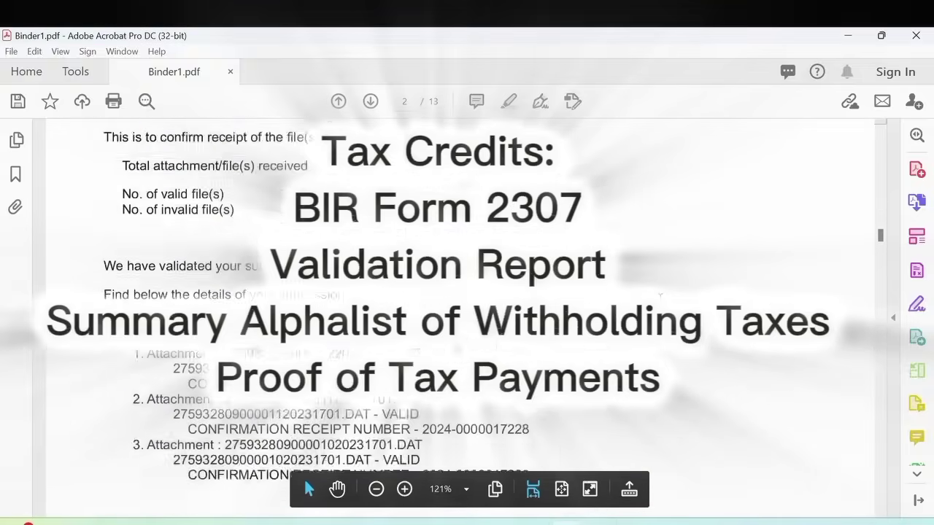
scroll(467, 307, "down", 15)
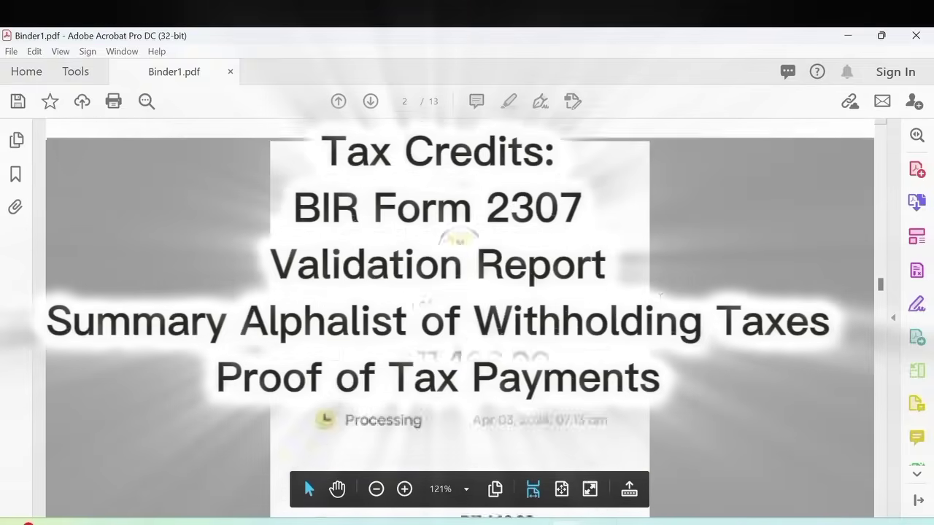
scroll(467, 306, "down", 15)
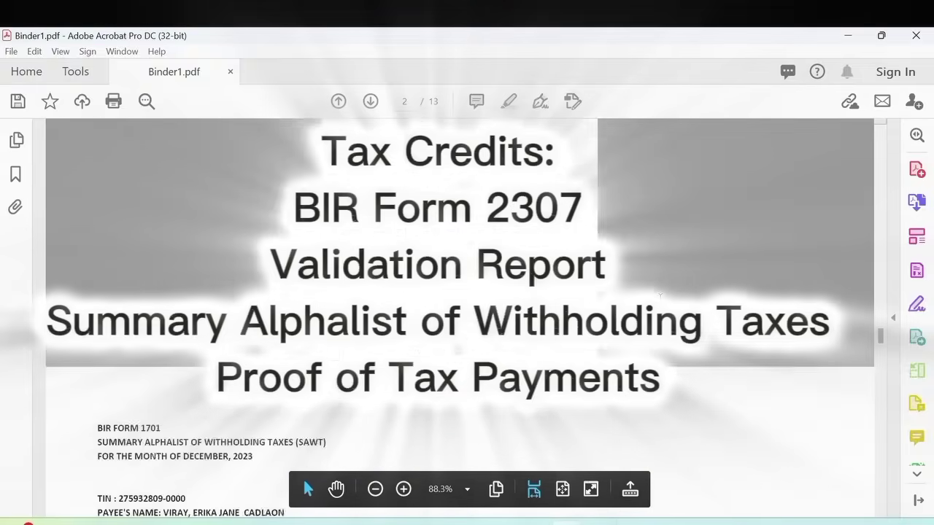
scroll(466, 306, "down", 15)
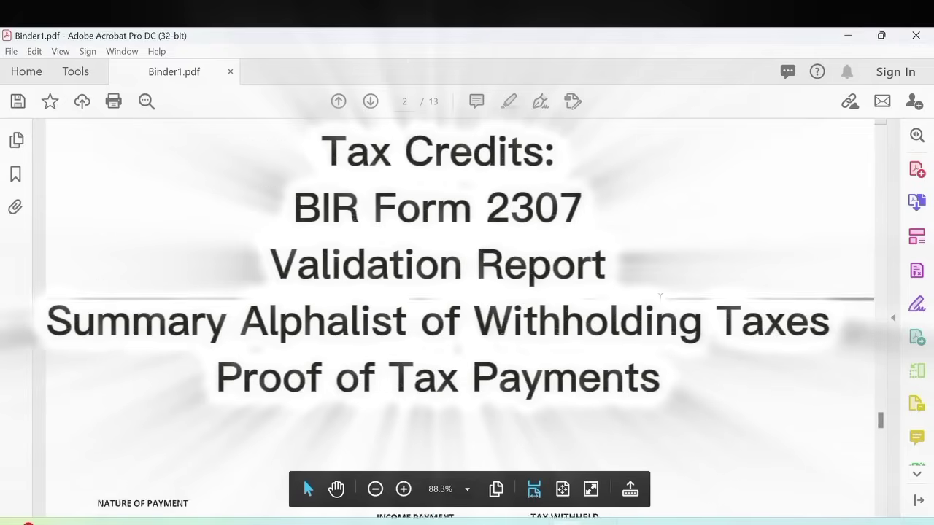
scroll(467, 307, "down", 15)
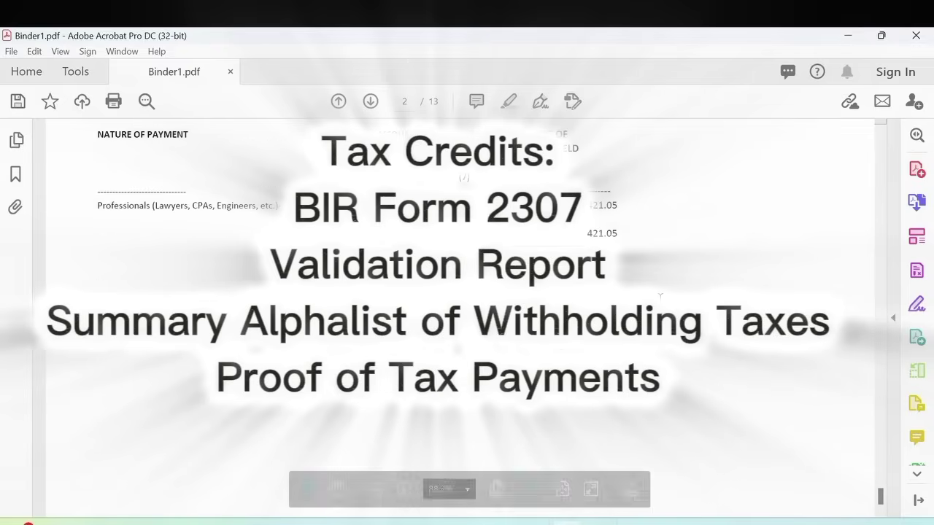
left_click(916, 35)
- Save the combined PDF in EAFS 2023 under the pasted TCR file name, with XX changed to 01
key("Return")
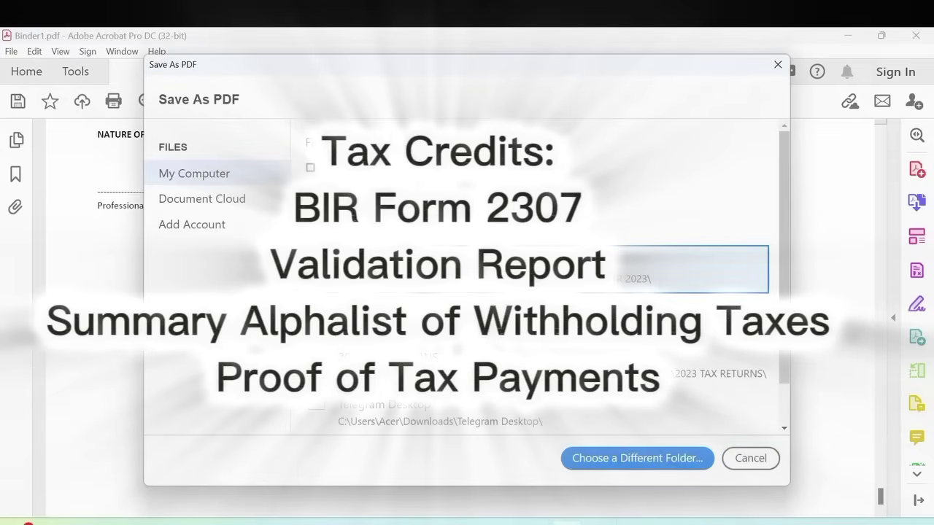
key("Return")
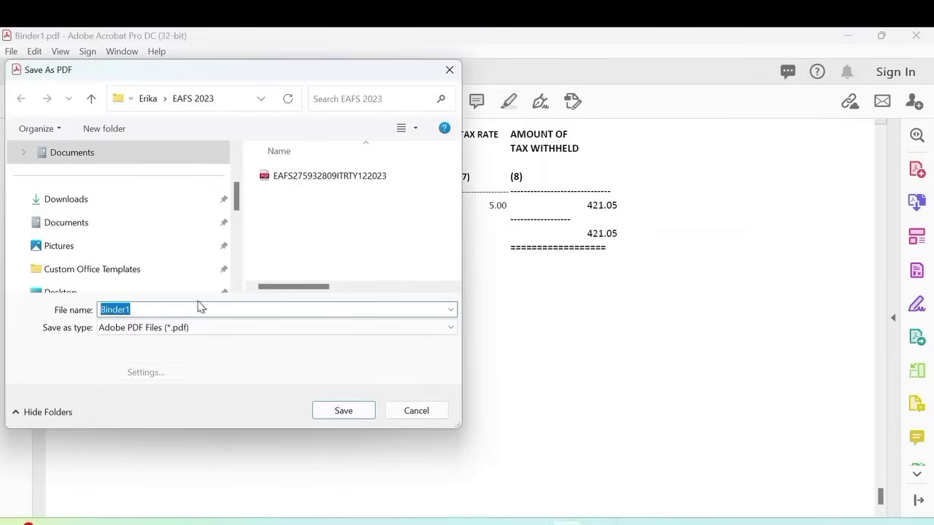
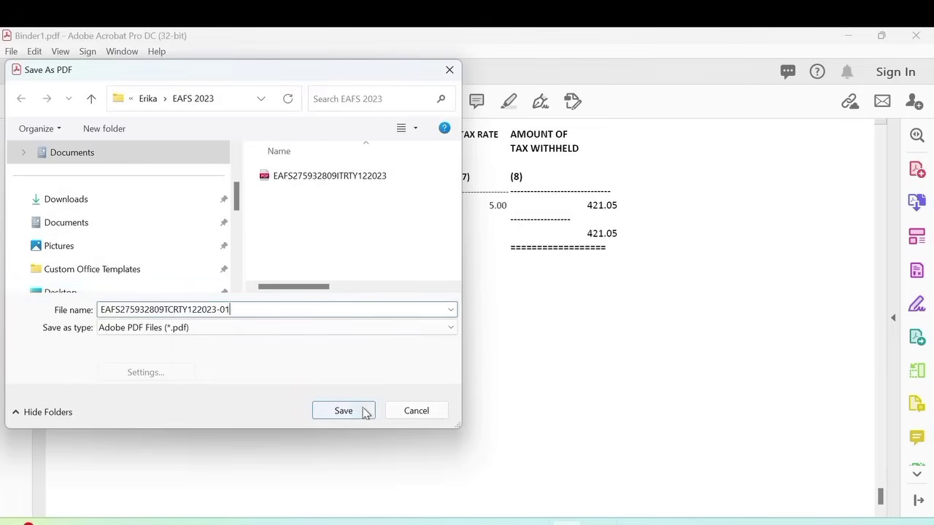
left_click(343, 411)
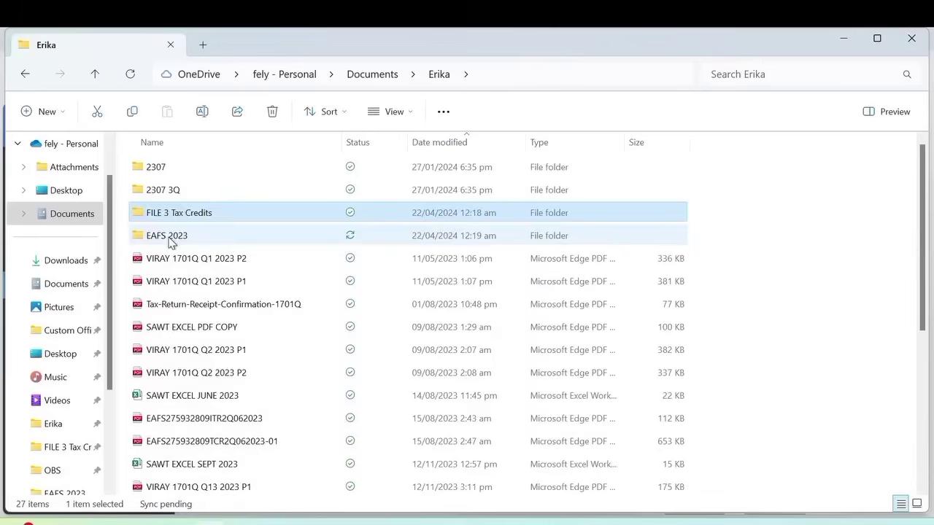
double_click(169, 239)
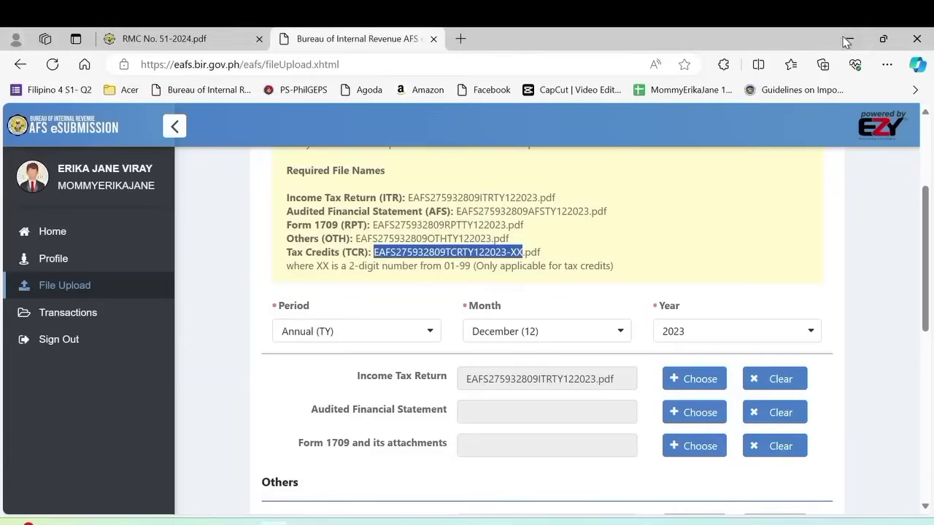
- Attach the combined tax credits PDF ending -01 from EAFS 2023 to the Tax Credits 1 slot
scroll(715, 343, "down", 3)
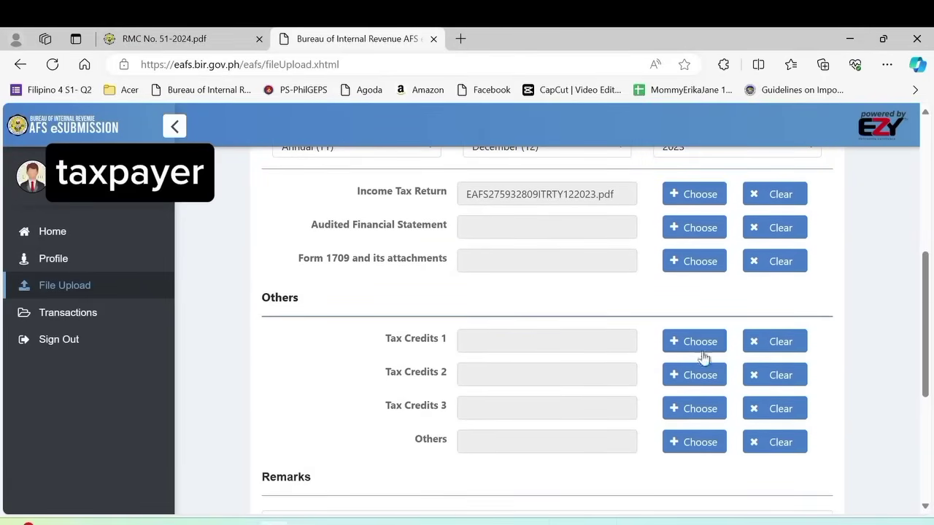
left_click(697, 343)
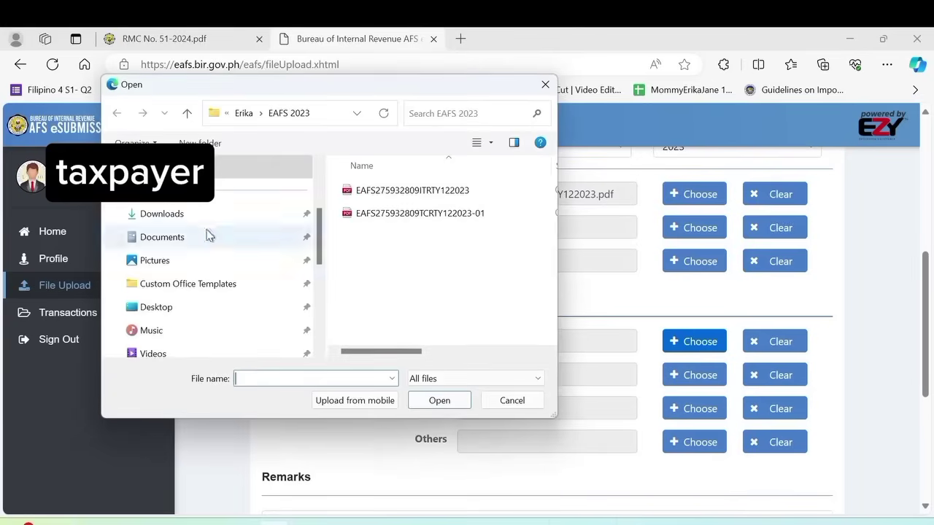
left_click(458, 216)
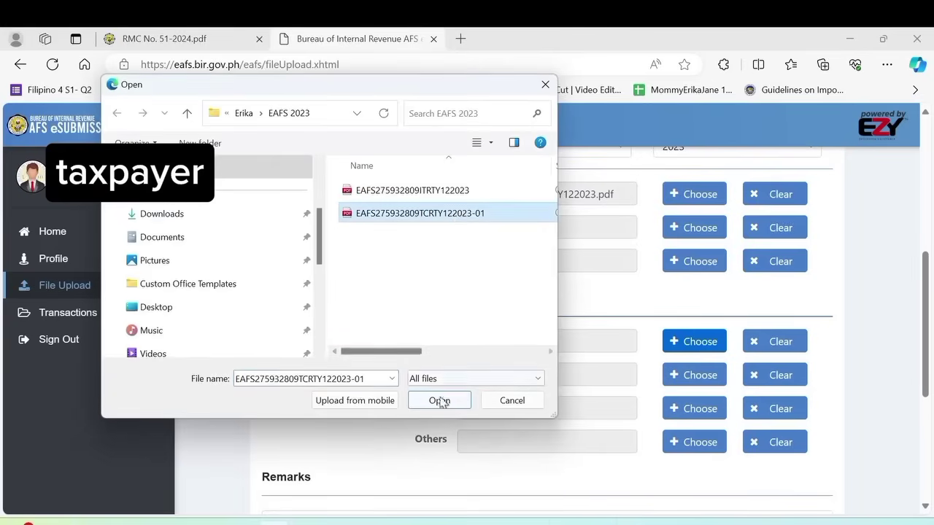
left_click(439, 402)
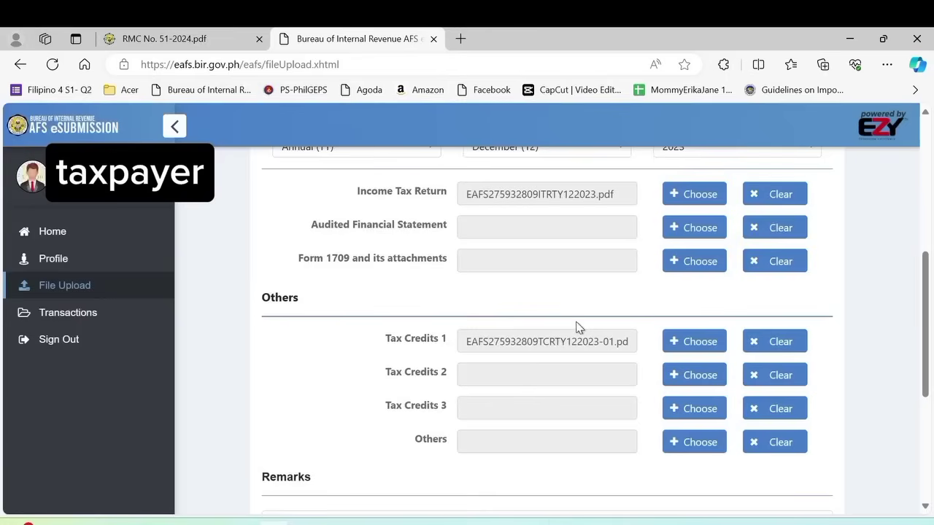
scroll(658, 290, "down", 1)
scroll(658, 290, "down", 4)
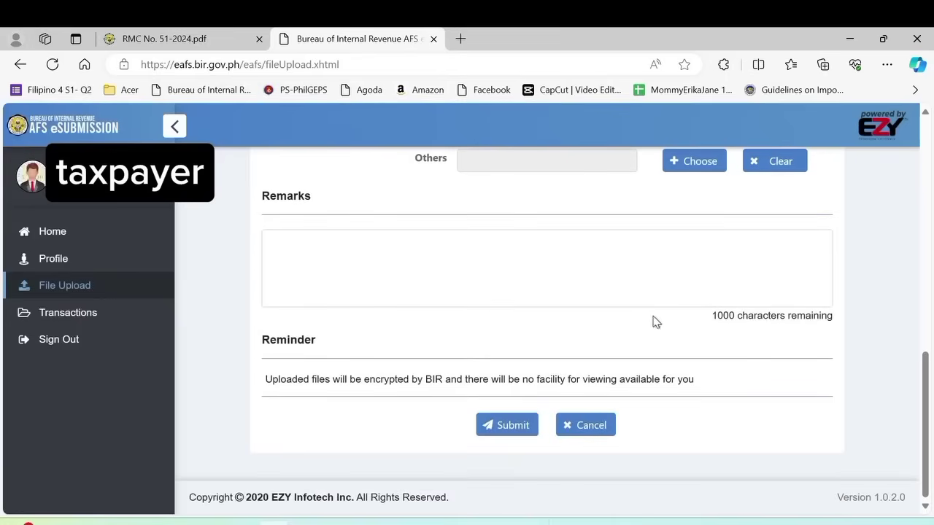
scroll(652, 321, "up", 7)
scroll(645, 316, "up", 2)
scroll(644, 310, "down", 7)
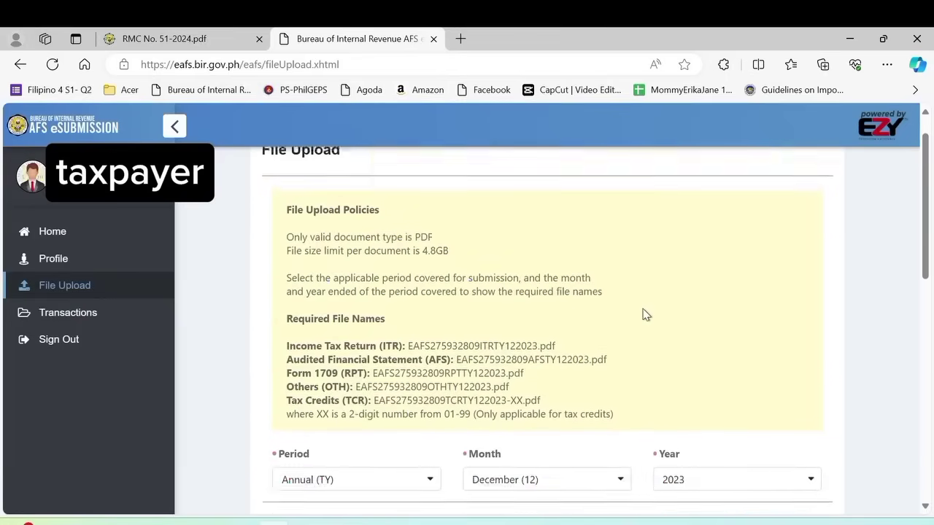
scroll(642, 315, "down", 3)
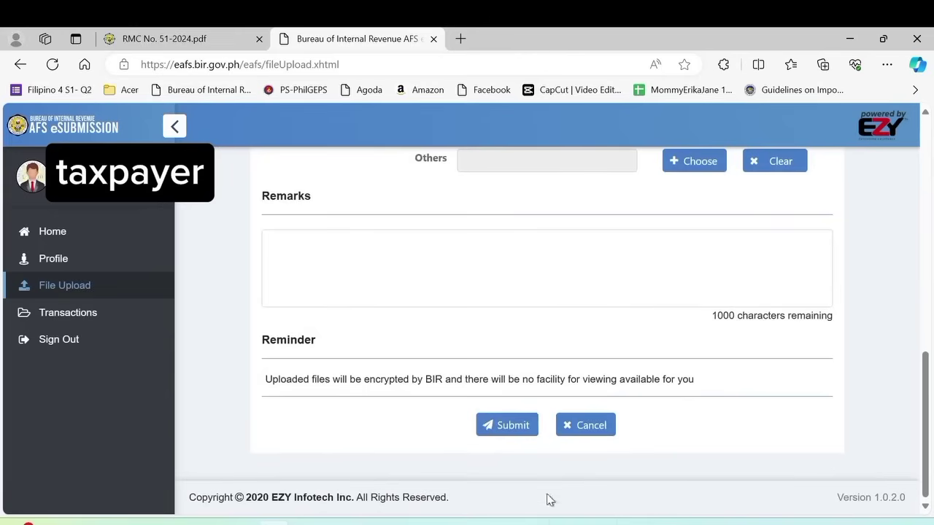
- Submit the attached ITR and tax credits files and scroll down the Statement of Undertaking
left_click(507, 436)
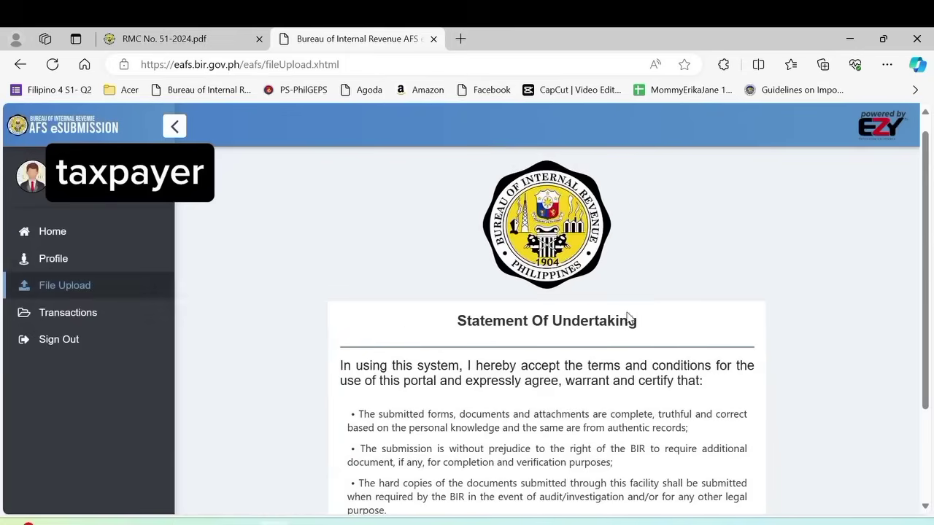
scroll(658, 317, "down", 3)
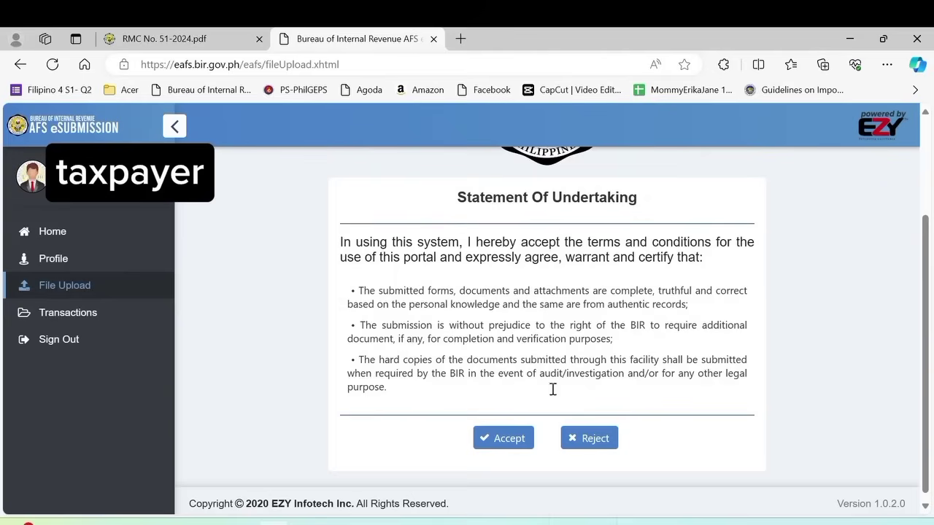
- Accept the Statement of Undertaking to finish the file upload
left_click(499, 443)
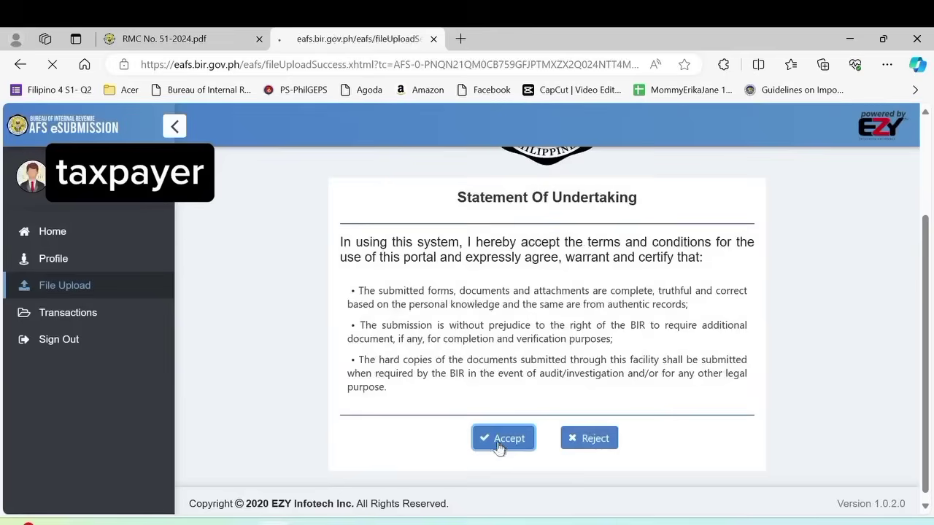